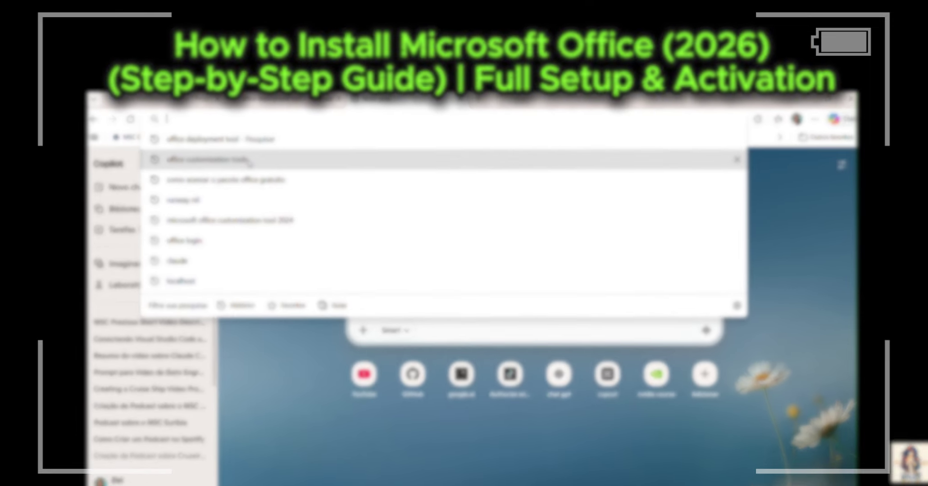
Search Bing for office customization tools and open the Office Customization Tool page of the Microsoft 365 Apps admin center
click(235, 161)
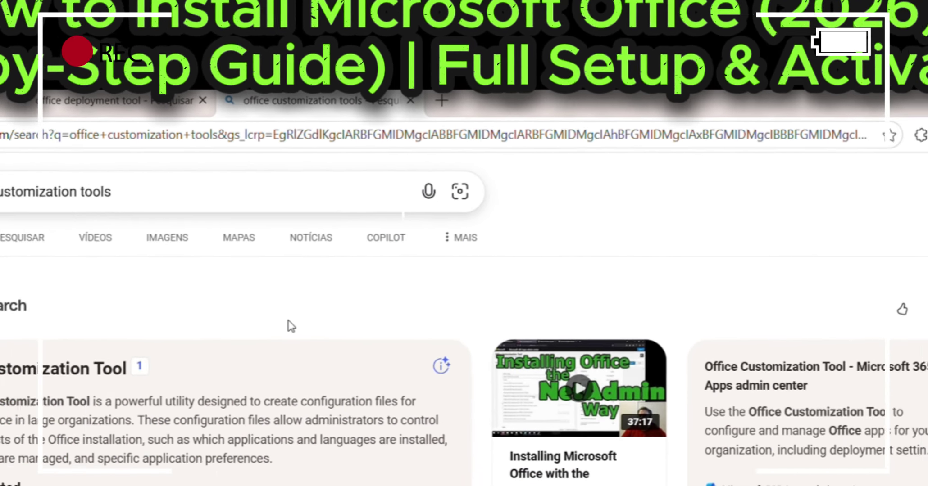
scroll(545, 351, down, 5)
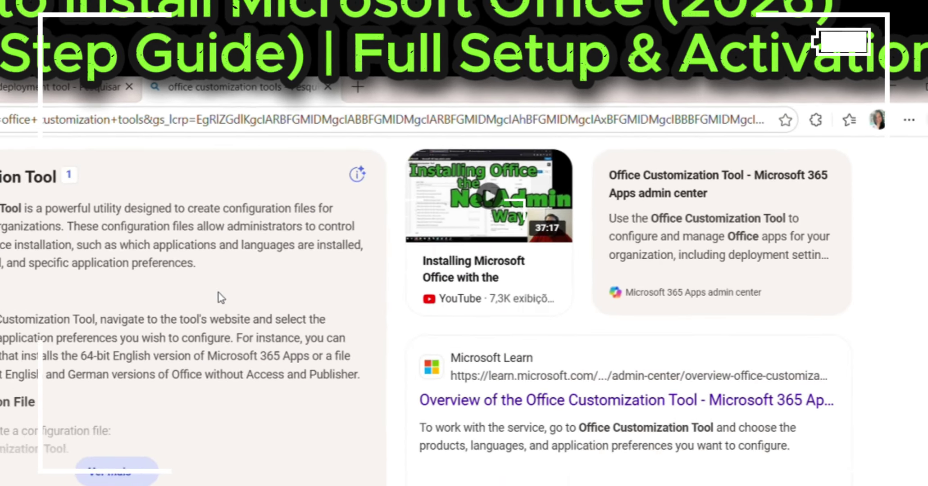
scroll(387, 224, down, 1)
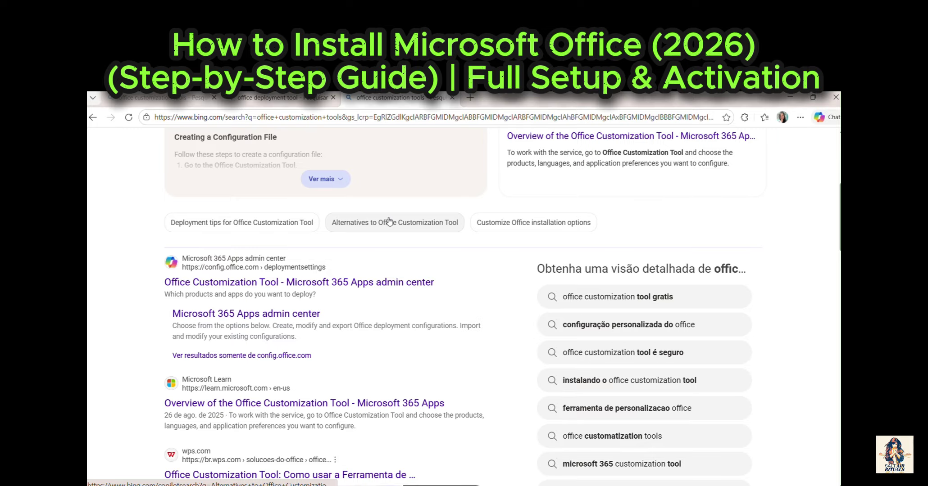
click(256, 283)
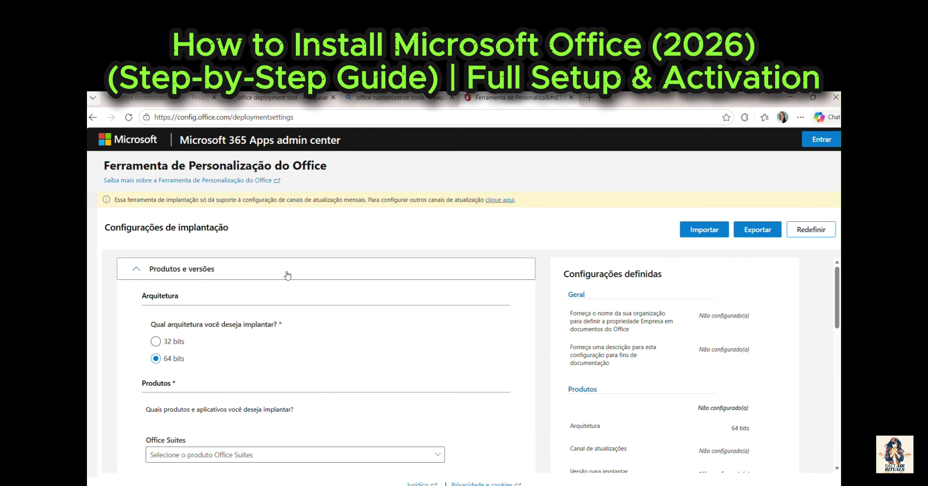
Choose Office LTSC Professional Plus 2024 - Volume License as the Office suite to deploy
scroll(342, 296, down, 2)
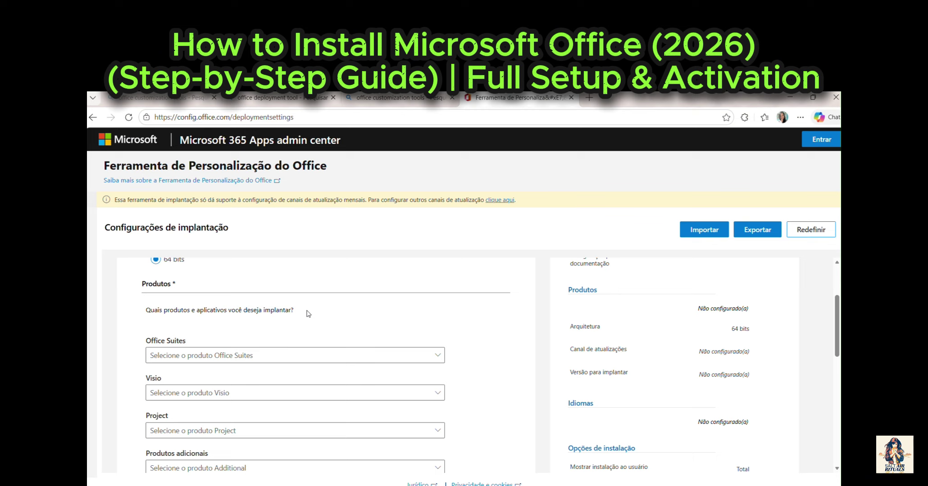
scroll(308, 314, down, 1)
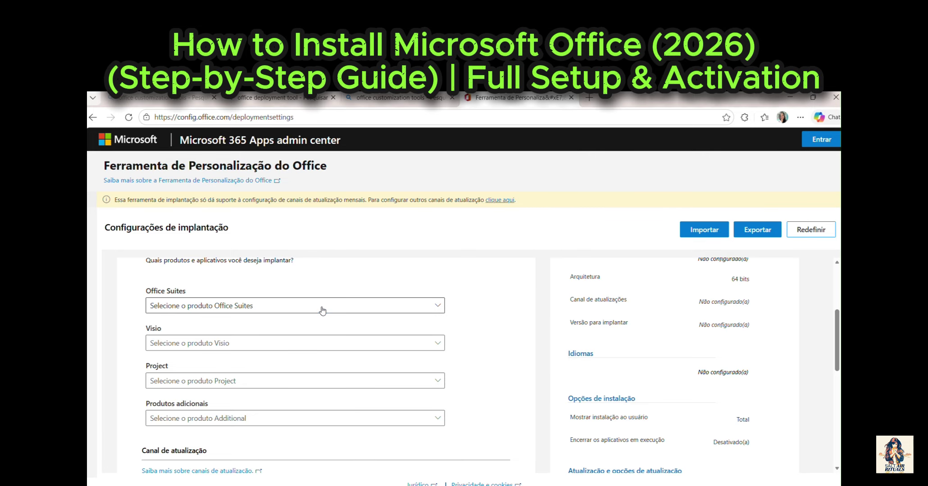
click(323, 310)
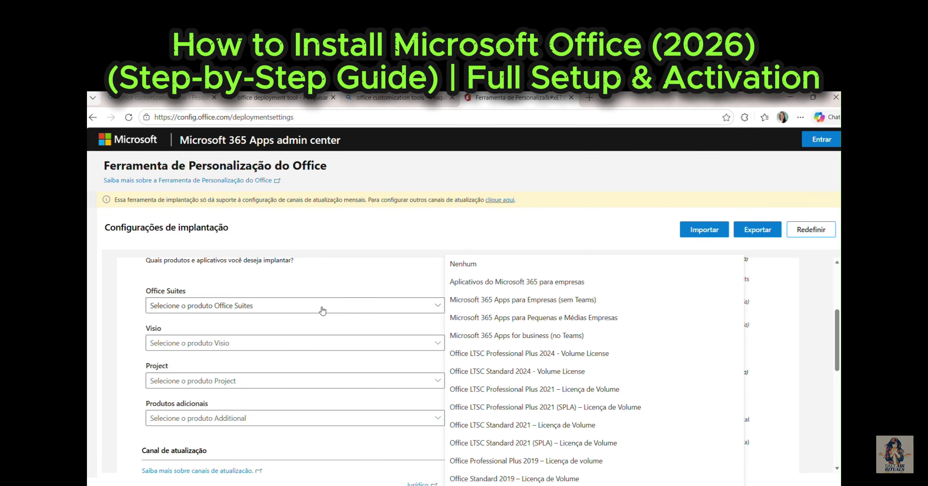
click(582, 355)
Exclude Access from the applications included in the deployment
scroll(393, 398, down, 7)
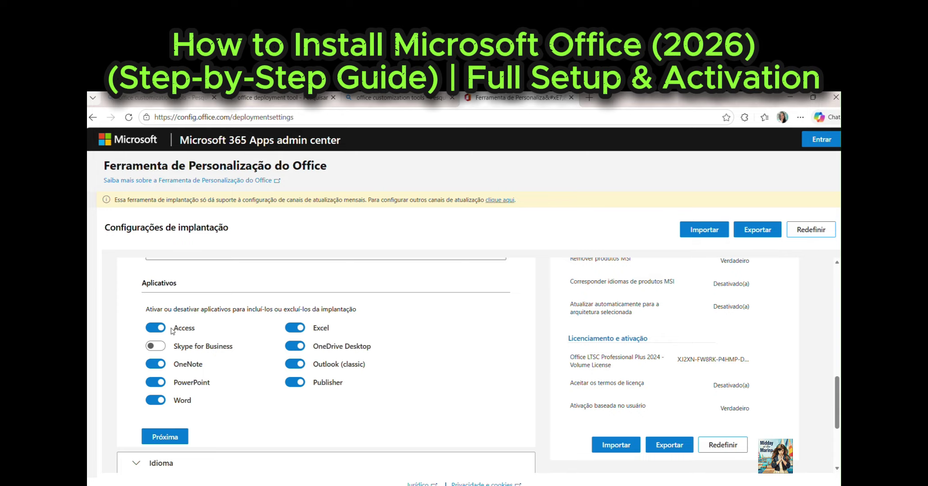
click(154, 328)
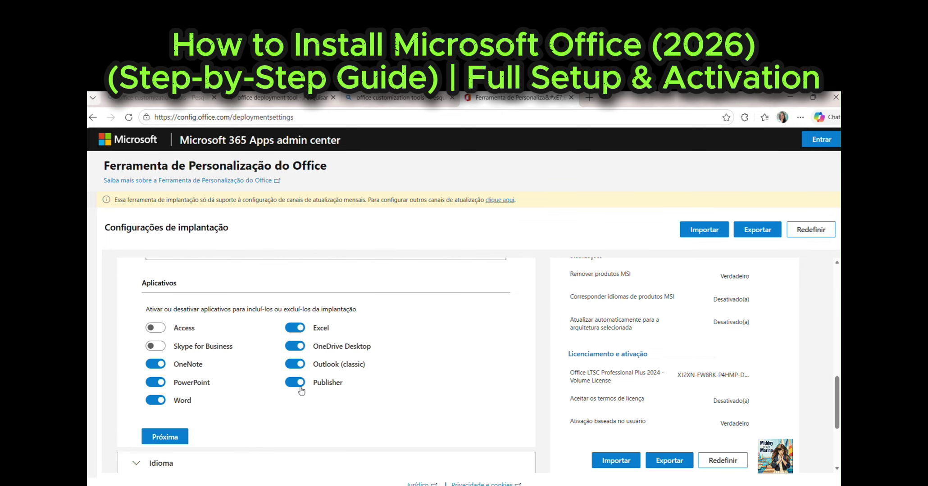
scroll(259, 403, down, 3)
scroll(198, 401, down, 2)
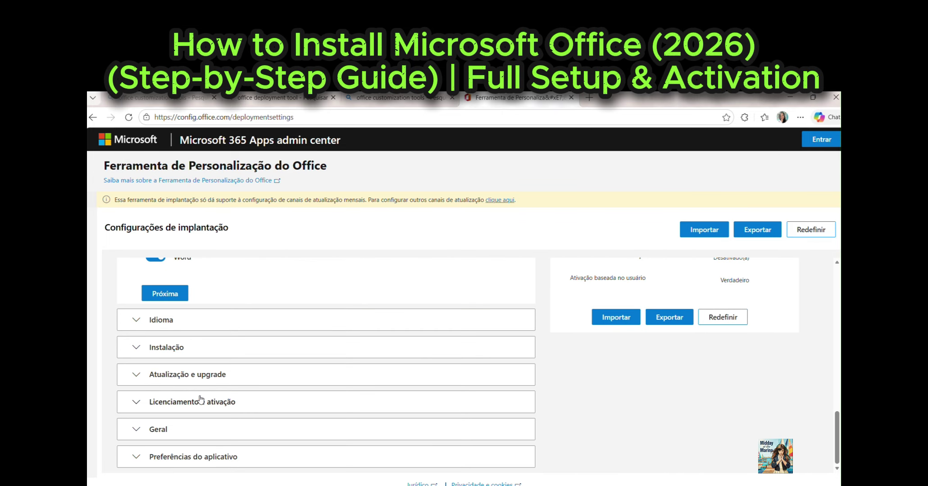
Continue to the language settings and set the primary language to Inglês (Estados Unidos)
scroll(212, 327, down, 3)
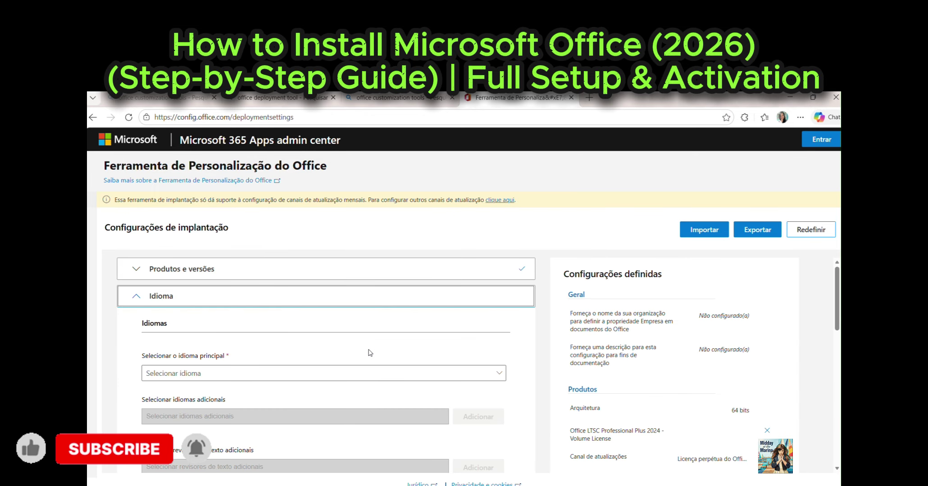
click(245, 376)
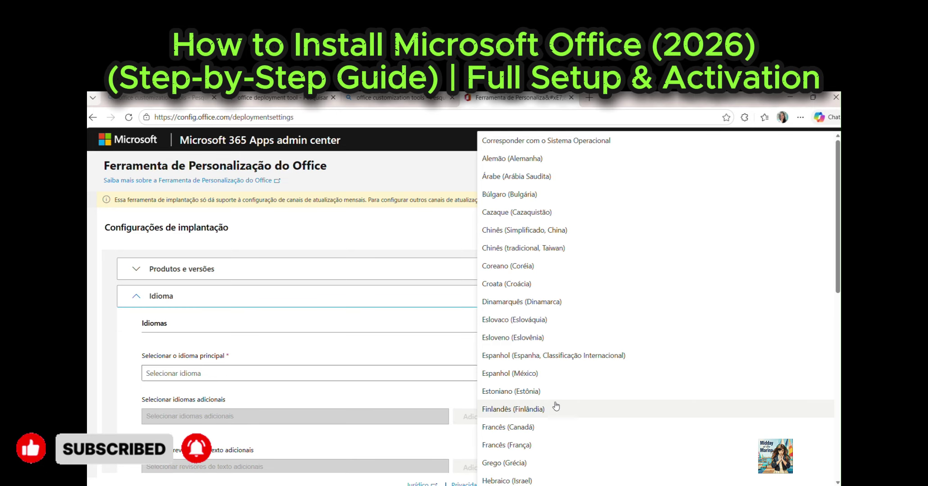
scroll(558, 403, down, 3)
scroll(564, 430, down, 3)
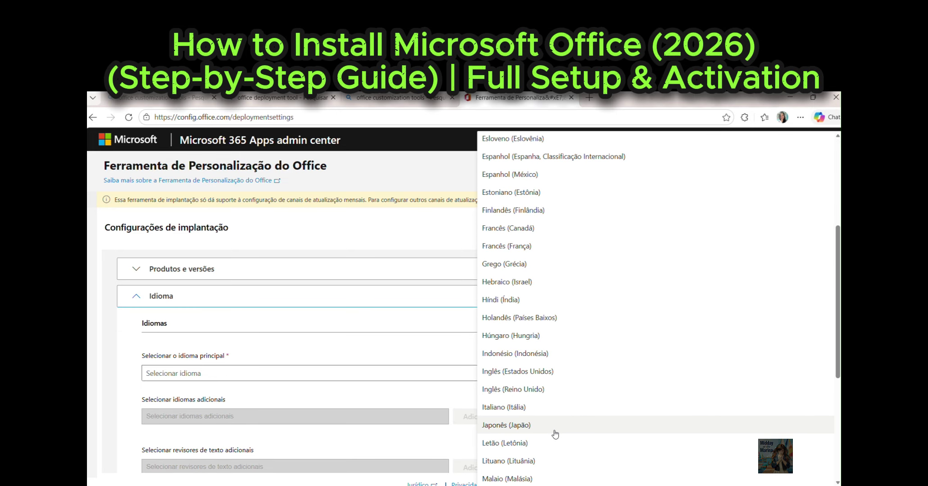
click(553, 377)
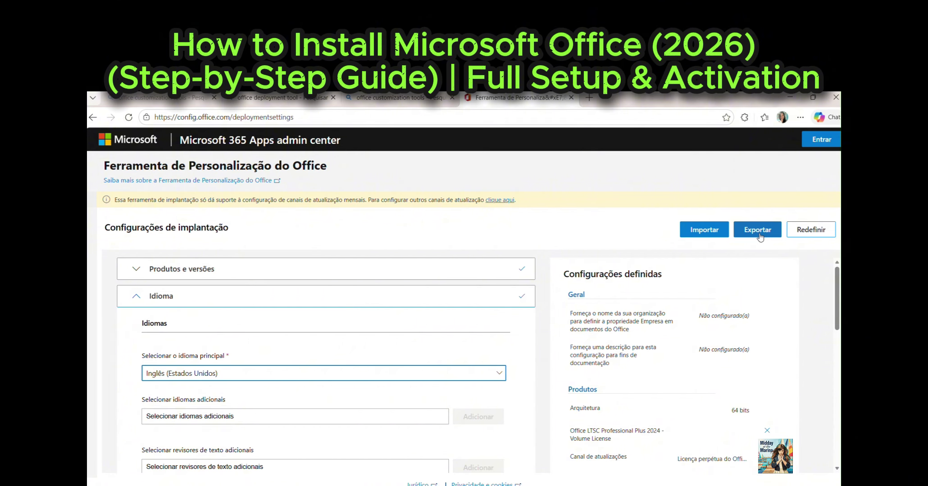
Start exporting the configuration with Office Open XML formats as the default file format
click(758, 230)
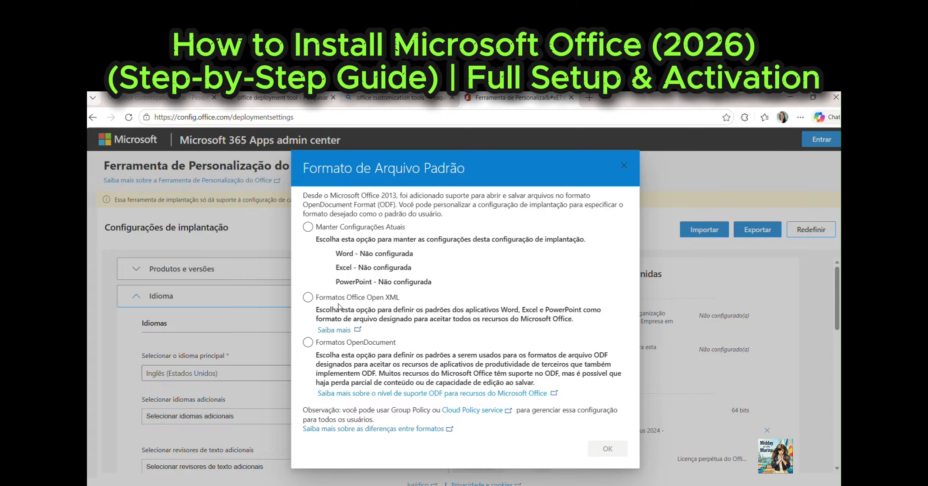
click(307, 298)
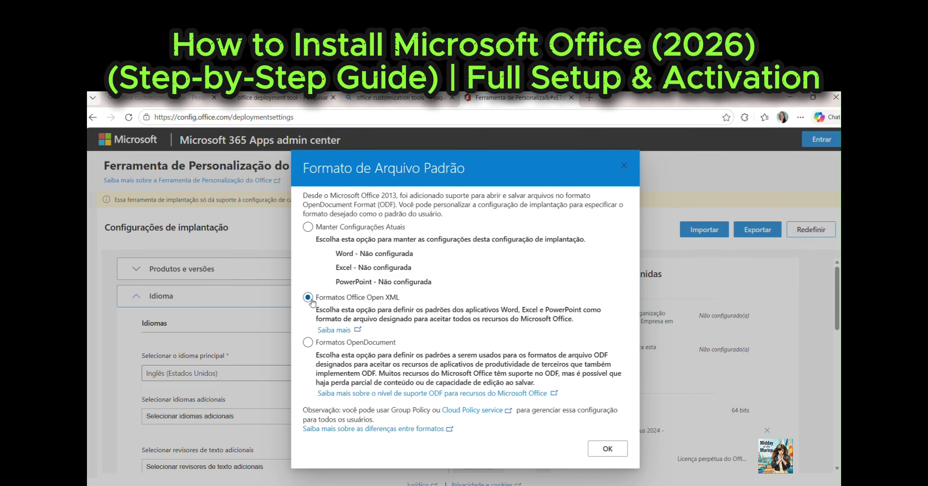
click(607, 449)
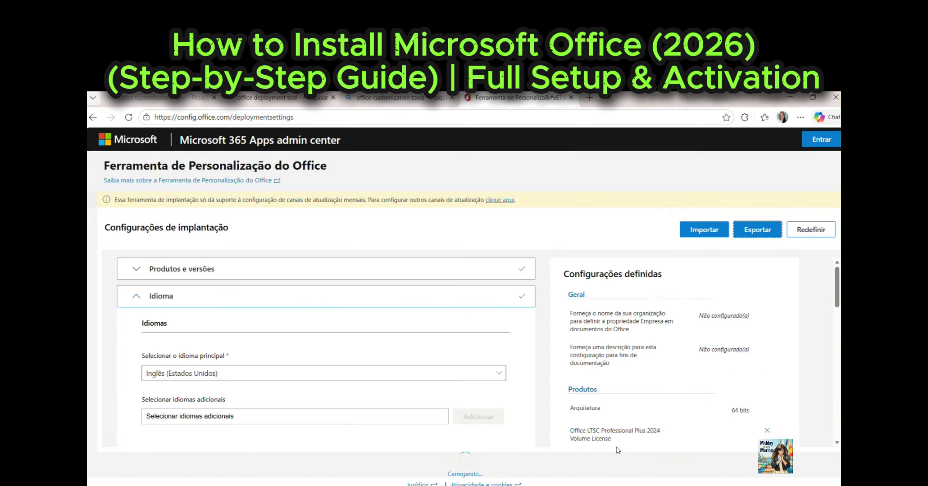
click(756, 229)
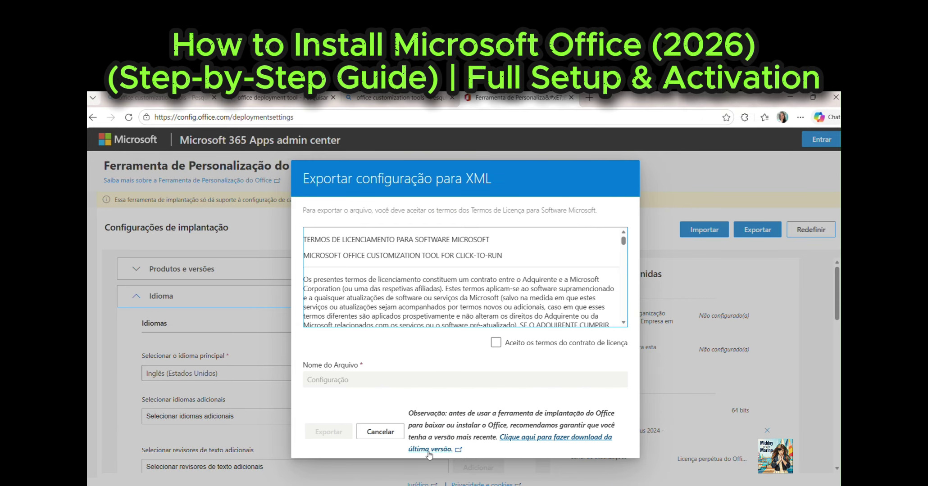
Accept the licence agreement terms and export the configuration as an XML file named Configuration
click(505, 346)
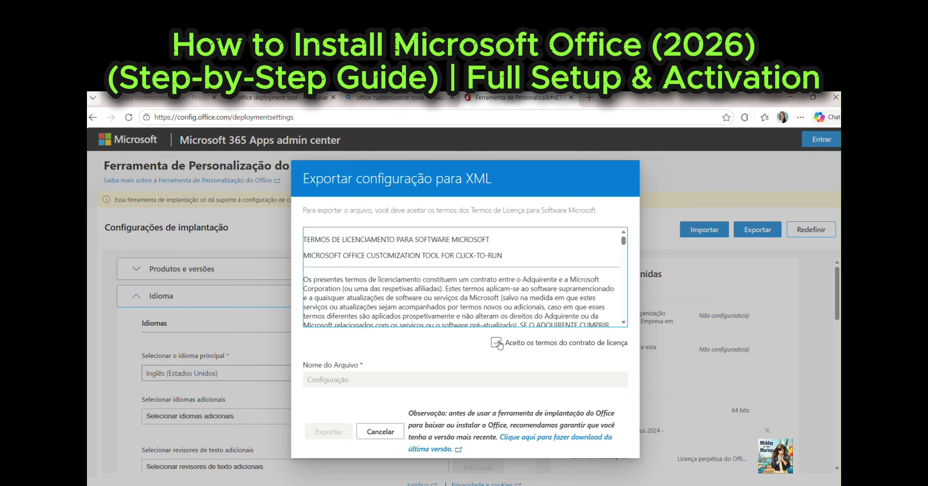
click(496, 343)
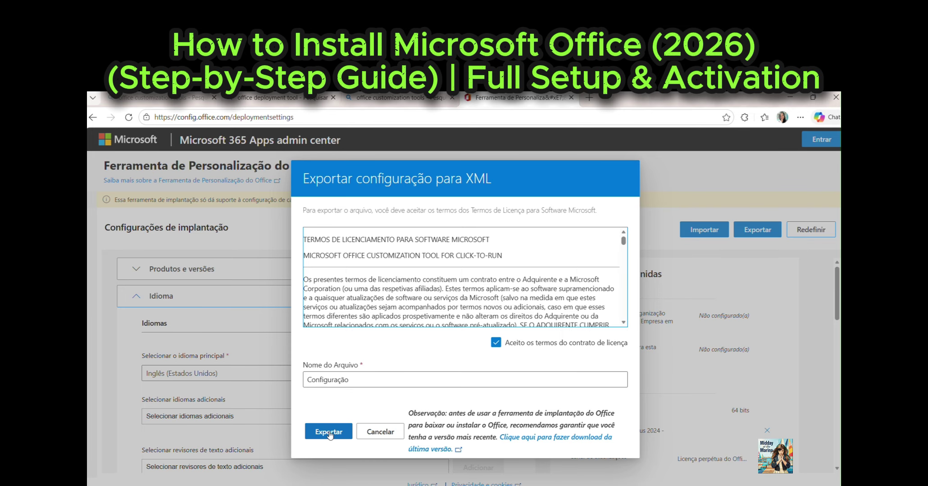
click(355, 381)
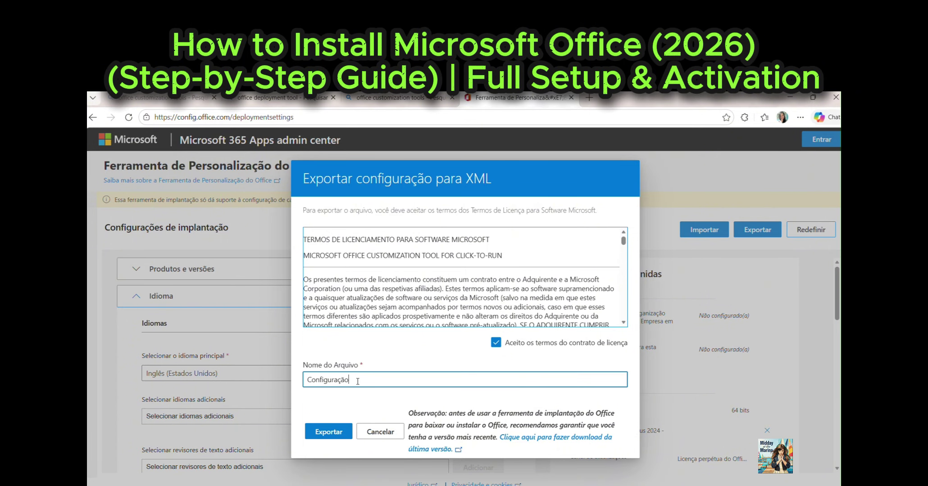
key(BackSpace)
key(BackSpace)
key(BackSpace)
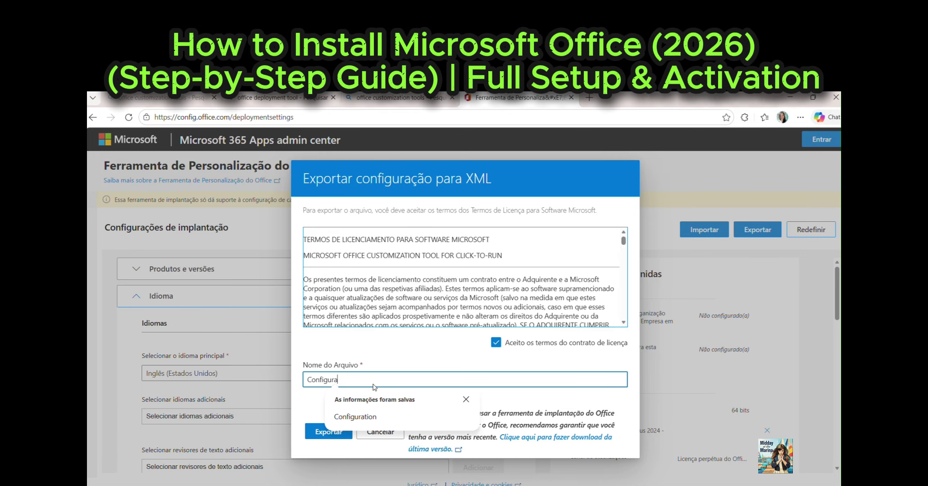
click(354, 416)
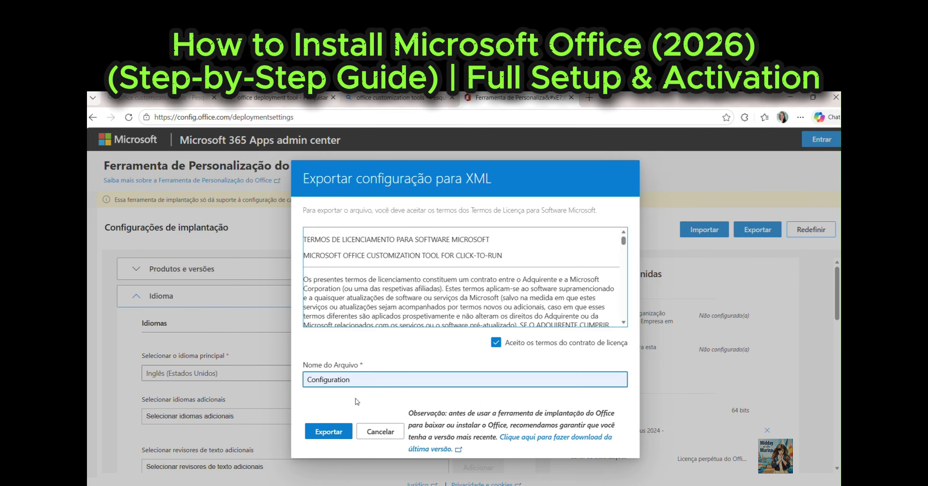
click(329, 433)
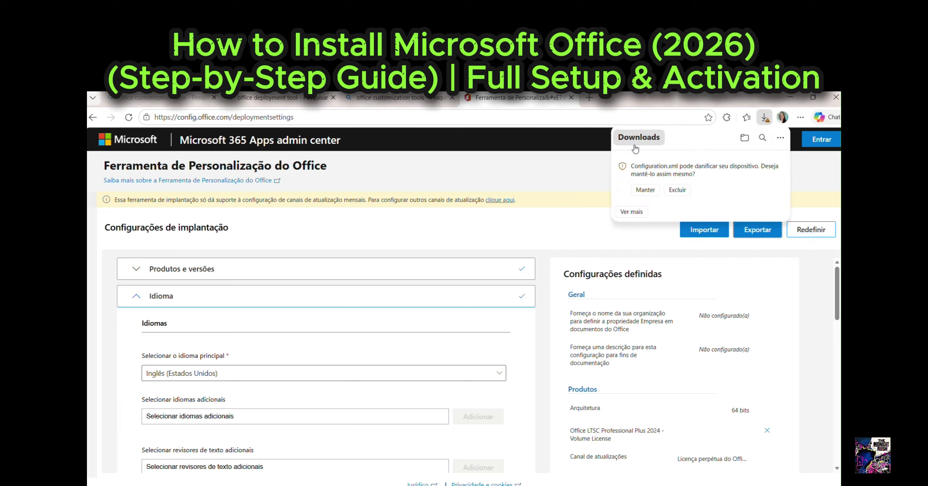
Keep the downloaded Configuration.xml despite the browser warning and check it in its containing folder
click(644, 190)
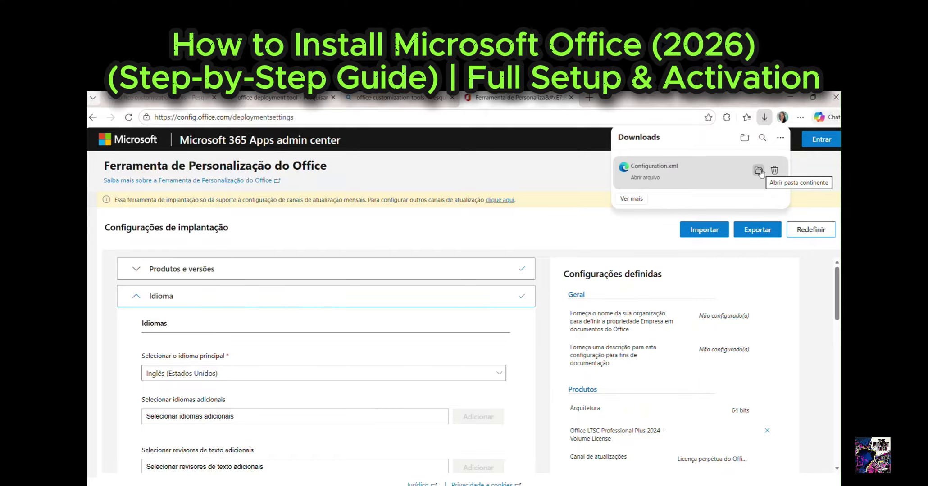
click(758, 171)
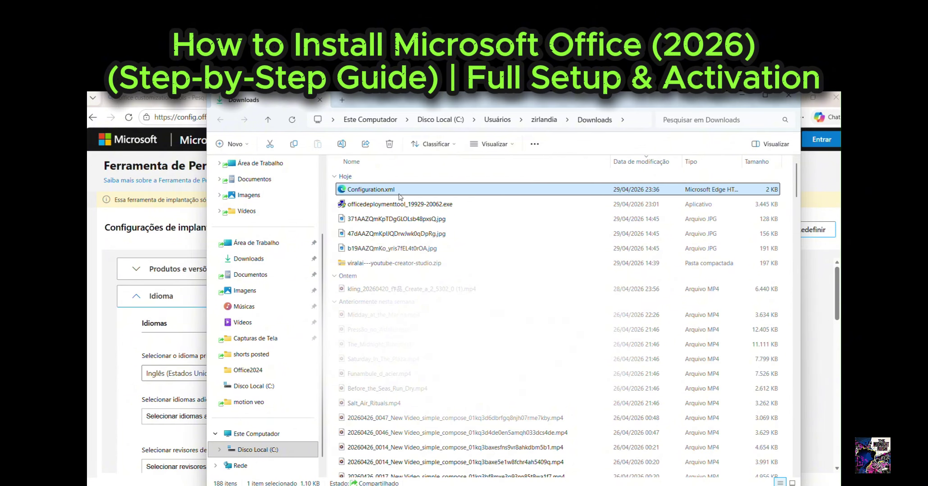
click(742, 98)
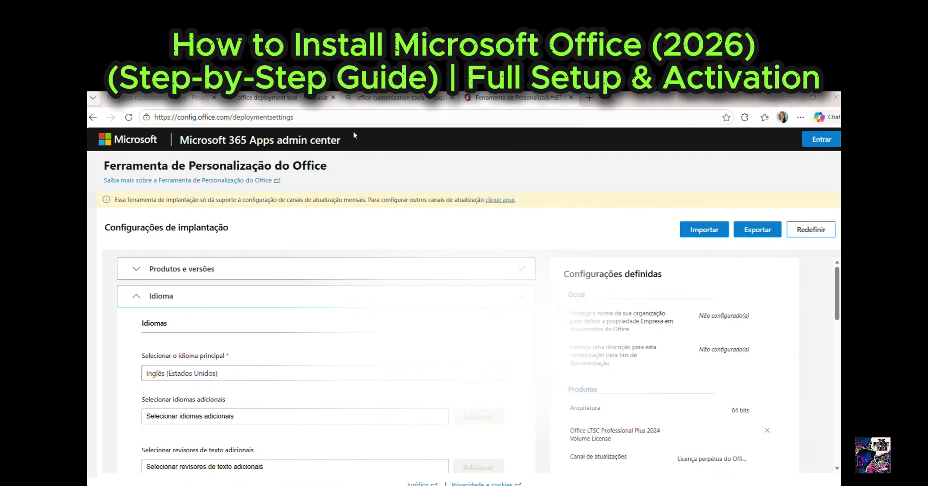
Open the Office Deployment Tool page in the Microsoft Download Center from the Bing results and start the tool's download
click(288, 99)
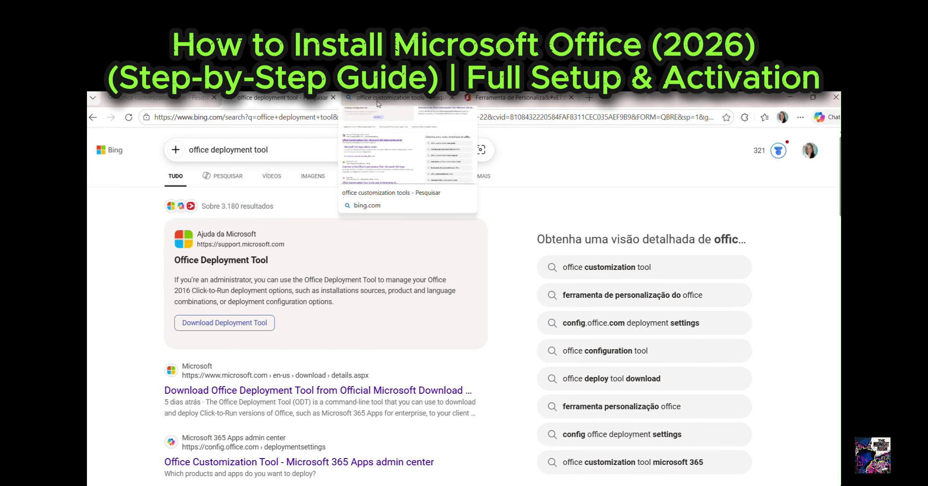
click(378, 103)
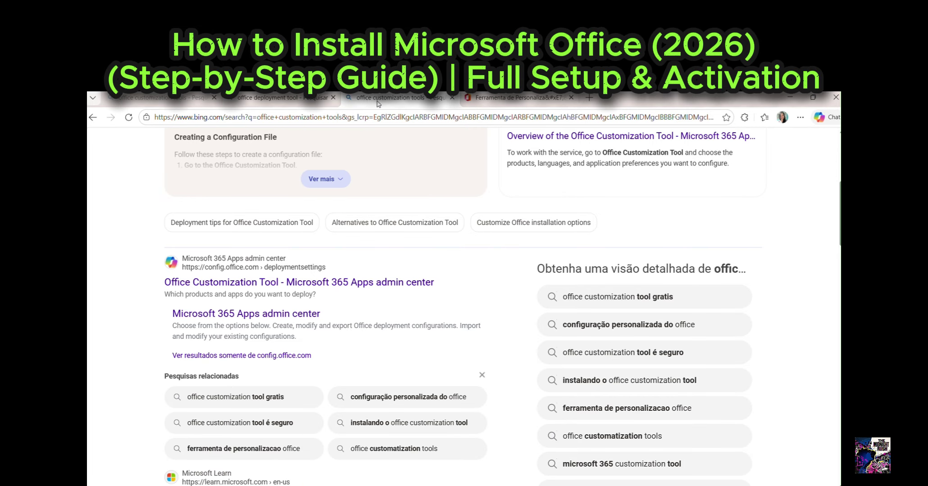
click(301, 97)
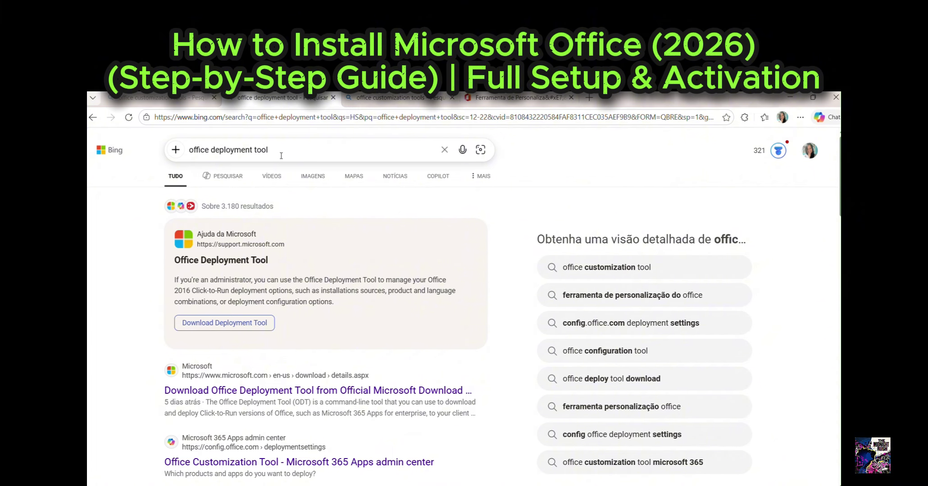
click(377, 389)
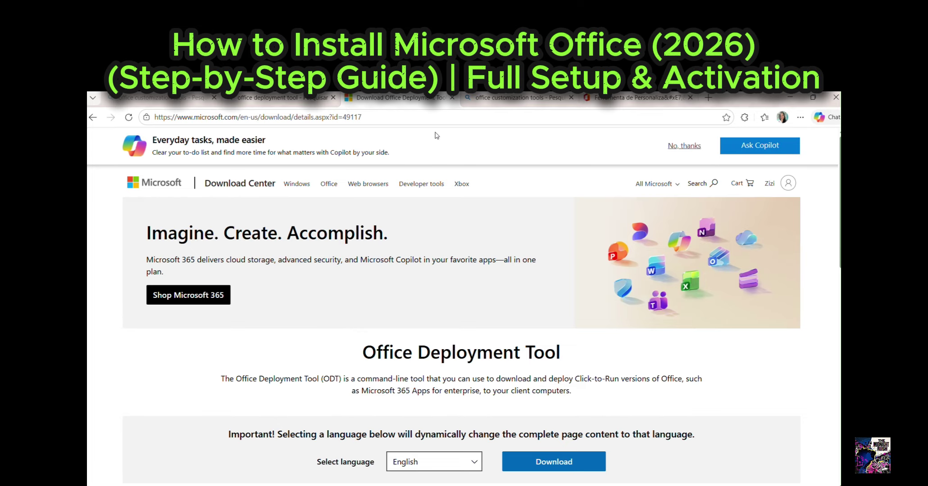
click(562, 469)
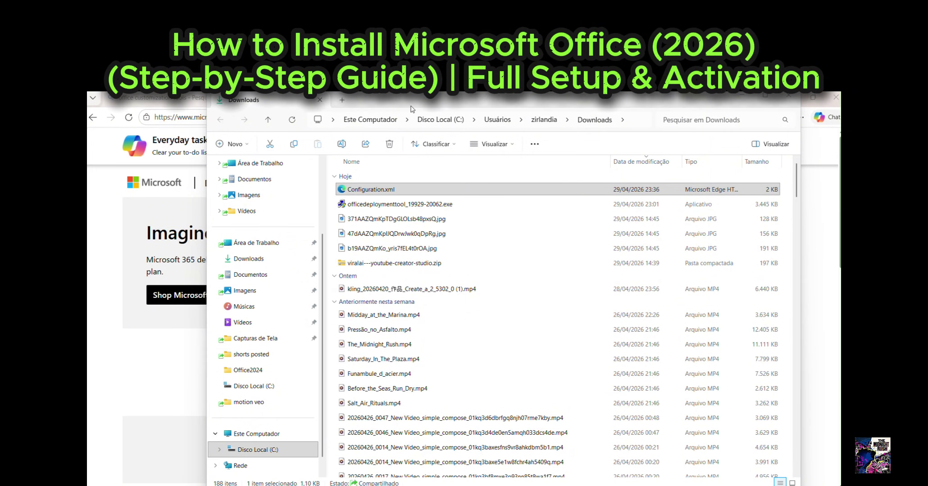
Open the local disk C: in a new File Explorer tab beside the Downloads folder
click(342, 100)
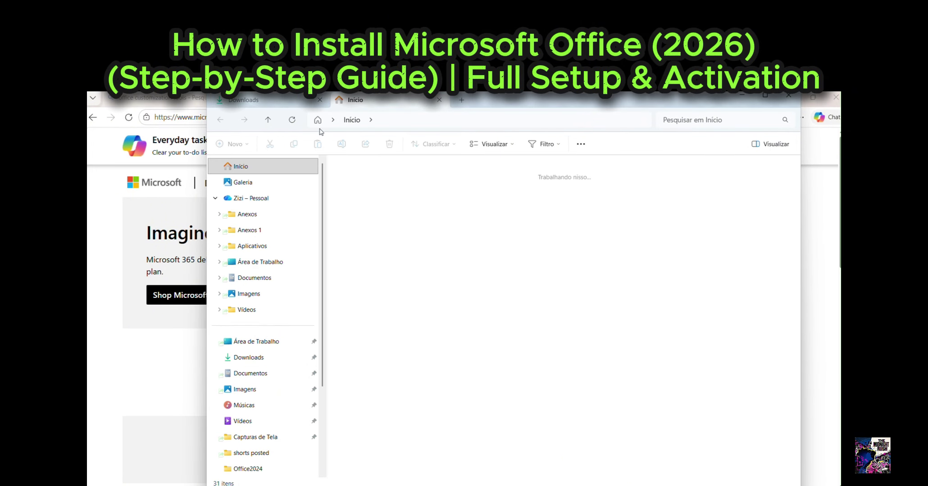
scroll(255, 436, down, 3)
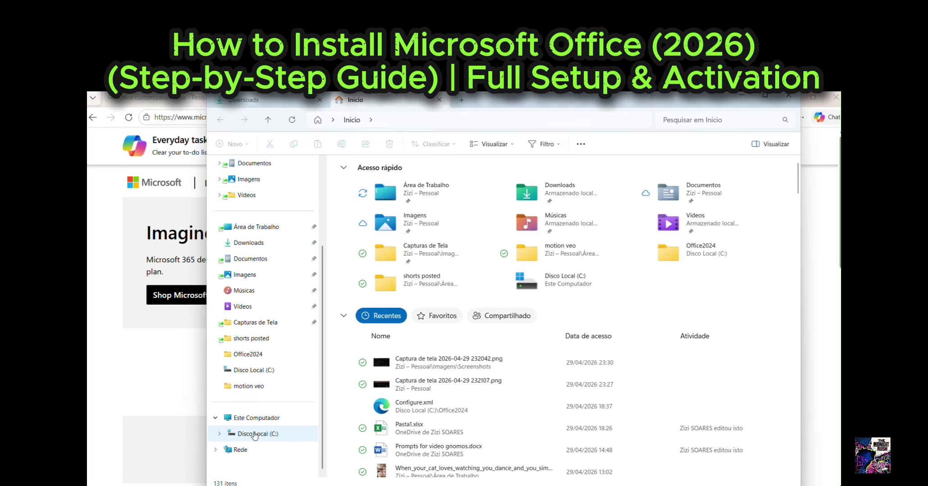
click(254, 435)
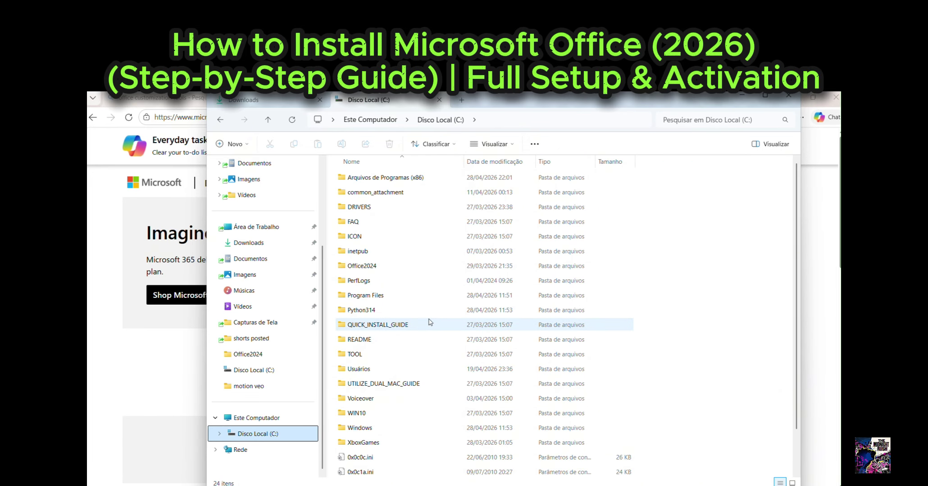
Create a new folder named MS office 2024 in the root of local disk C:
right_click(641, 305)
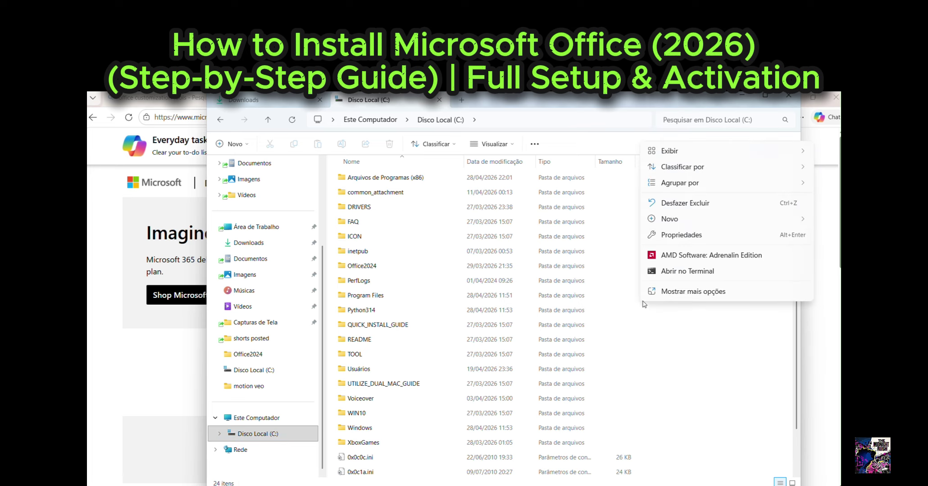
mouse_move(672, 220)
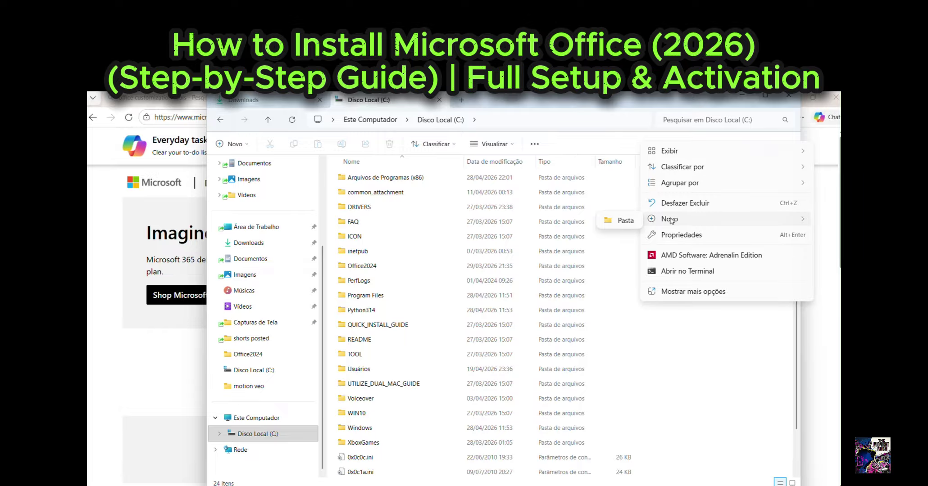
click(623, 221)
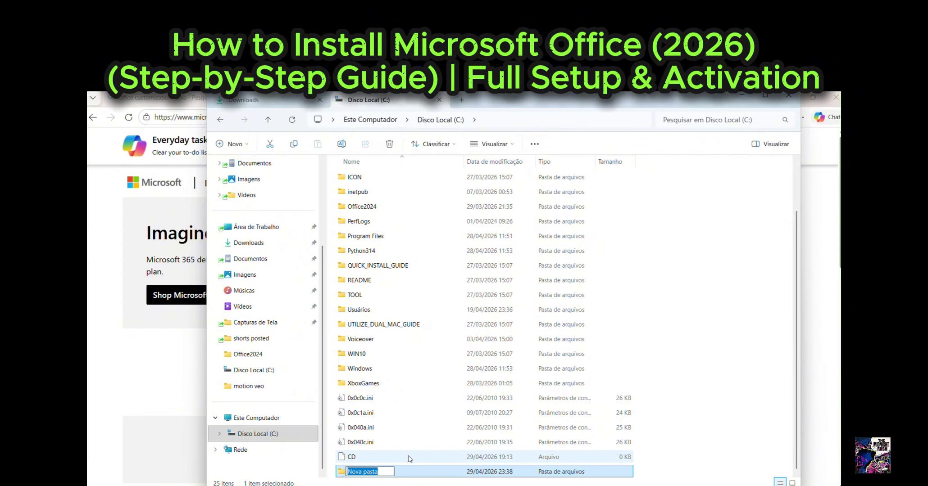
text(M)
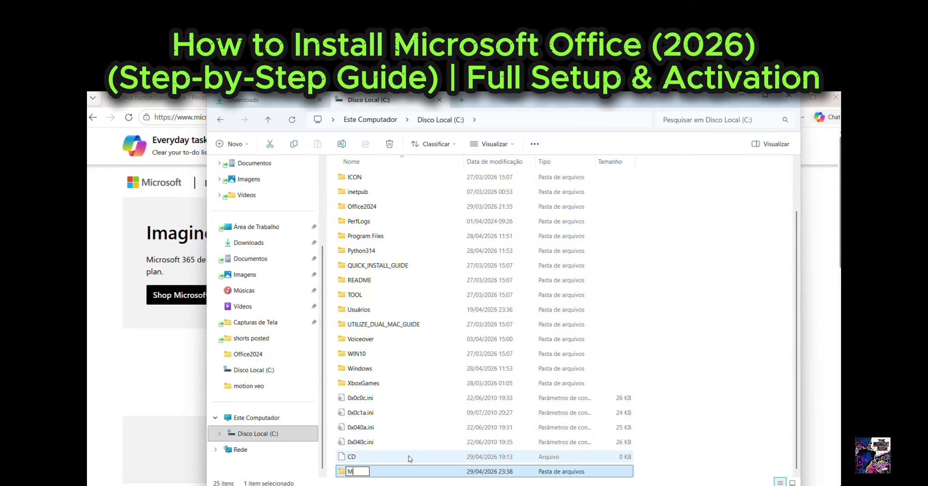
text(S office 2024)
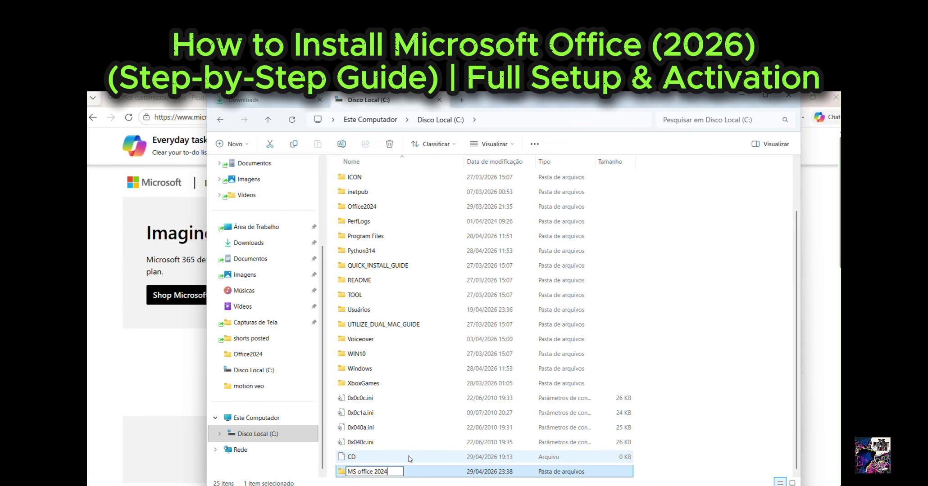
key(Return)
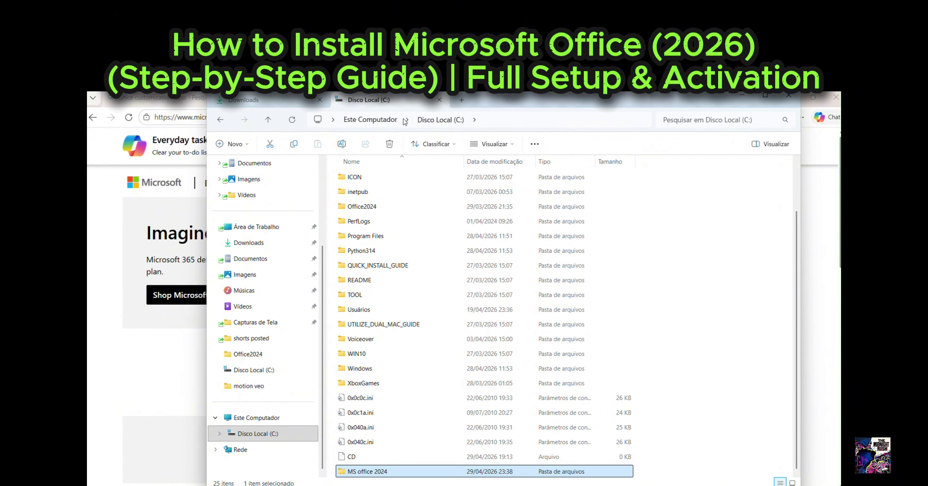
Copy Configuration.xml and officedeploymenttool_19929-20062.exe from Downloads into the MS office 2024 folder
click(250, 101)
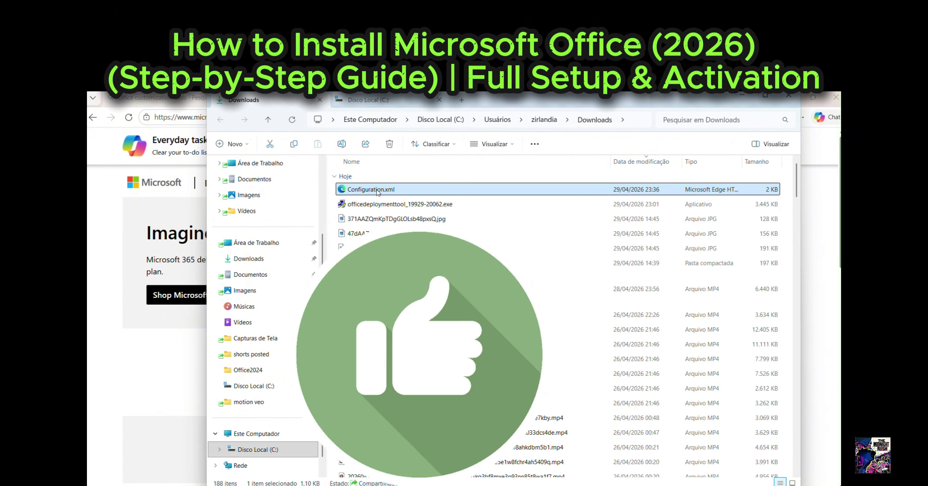
ctrl+click(382, 205)
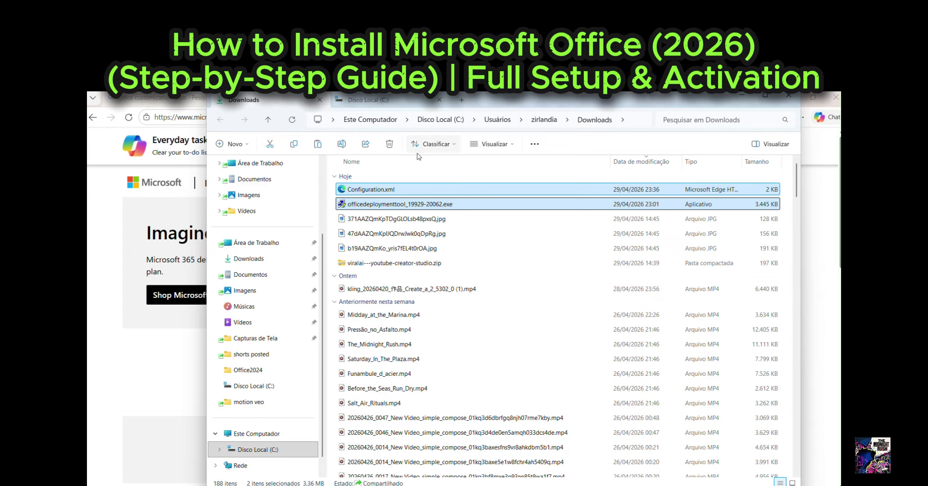
click(374, 100)
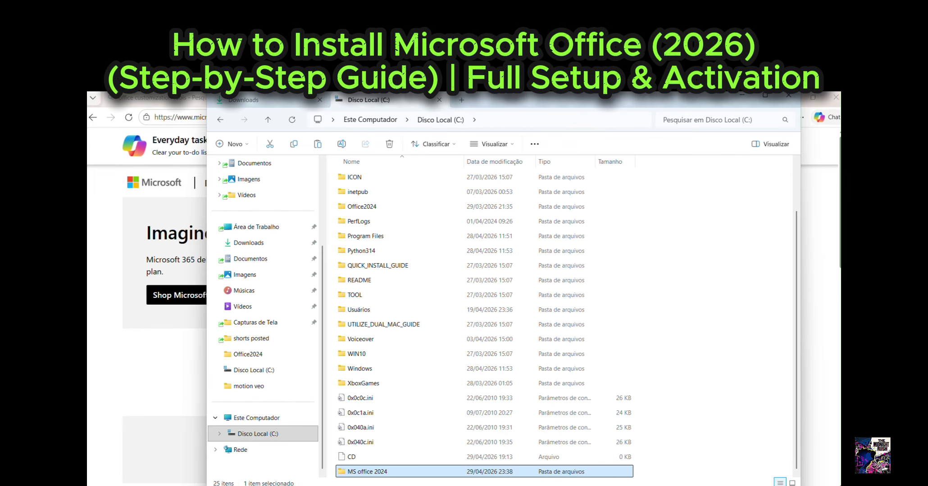
double_click(379, 473)
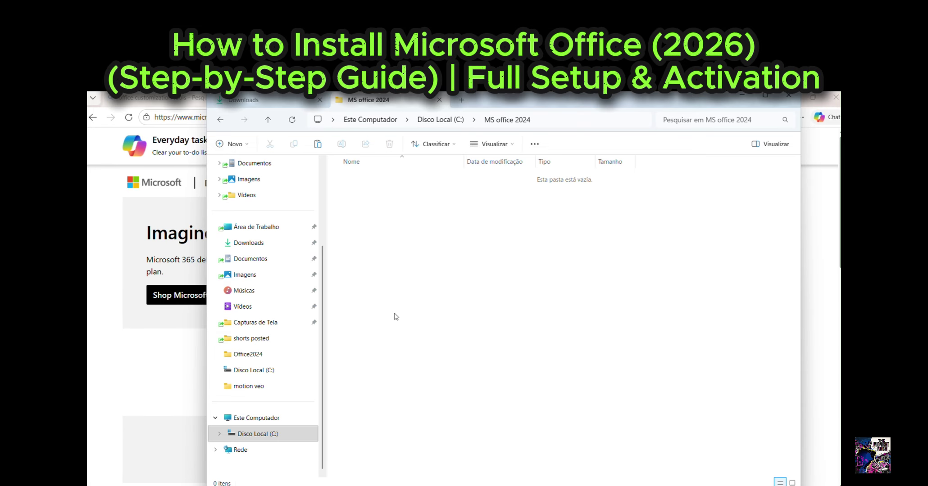
key(ctrl+v)
click(426, 326)
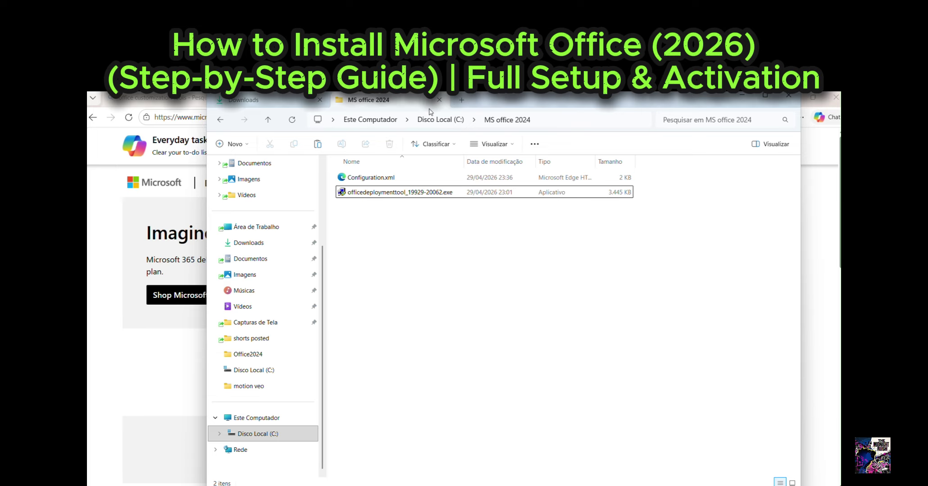
Run officedeploymenttool_19929-20062.exe as administrator and accept the Microsoft Software License Terms to continue
click(372, 196)
right_click(397, 219)
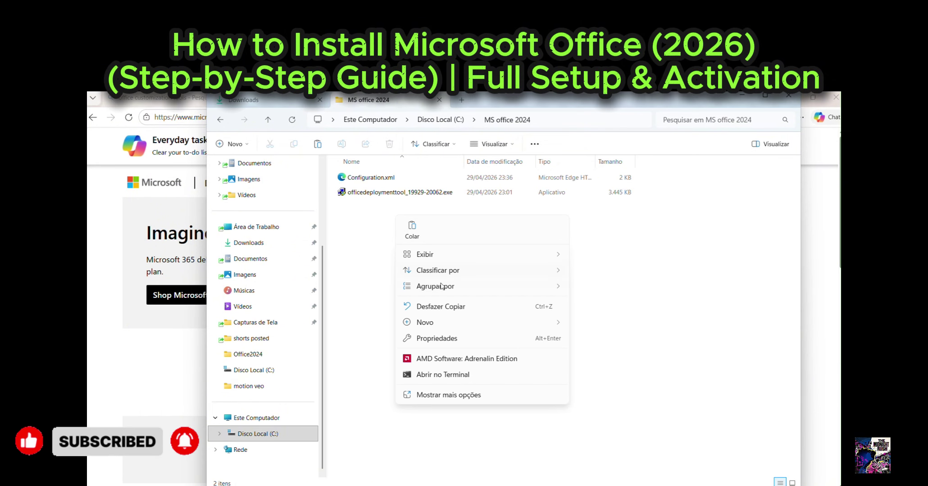
right_click(382, 195)
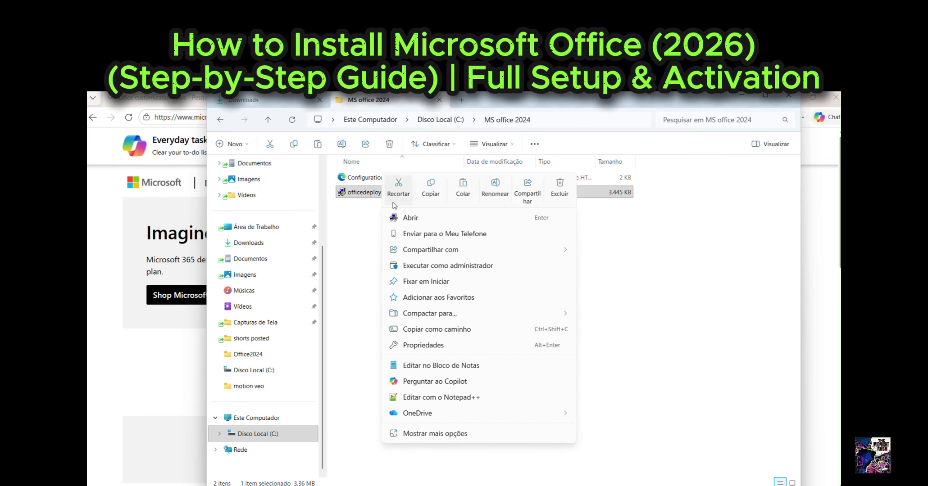
click(480, 272)
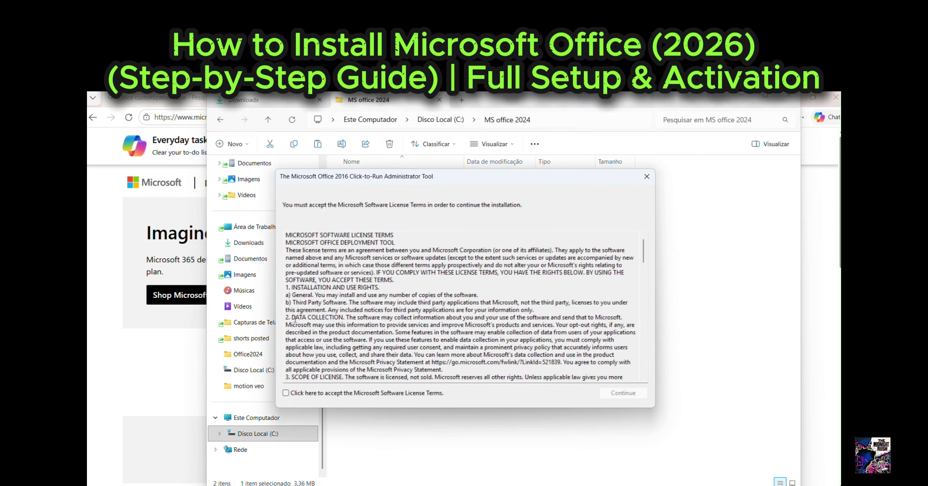
click(285, 393)
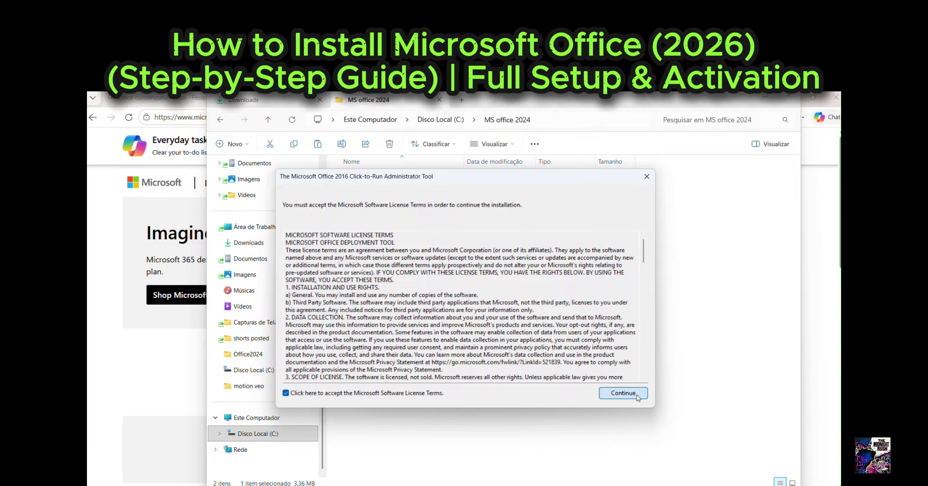
click(623, 393)
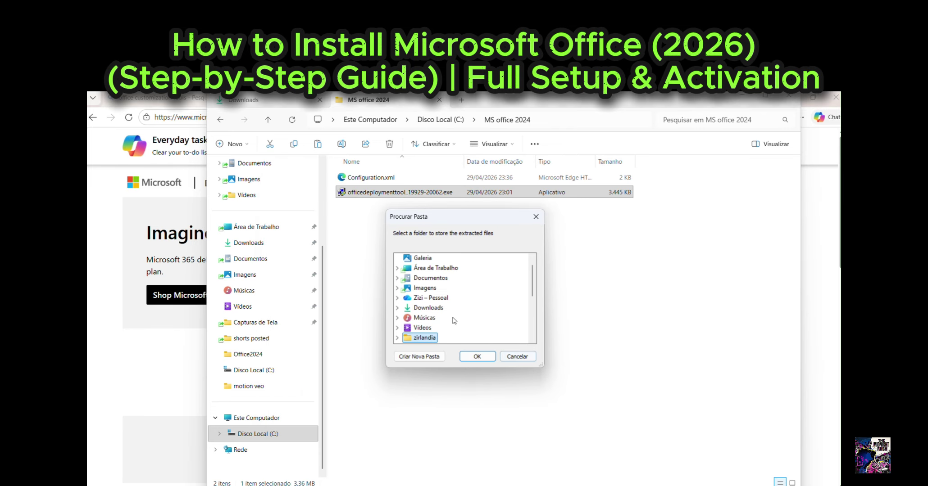
Extract the deployment tool's files into the MS office 2024 folder on local disk C:
click(424, 308)
scroll(439, 307, down, 2)
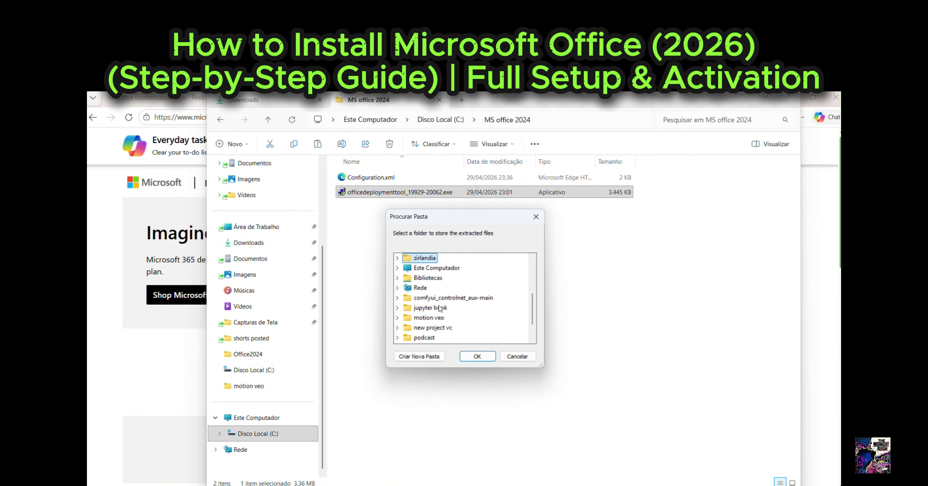
scroll(439, 308, up, 2)
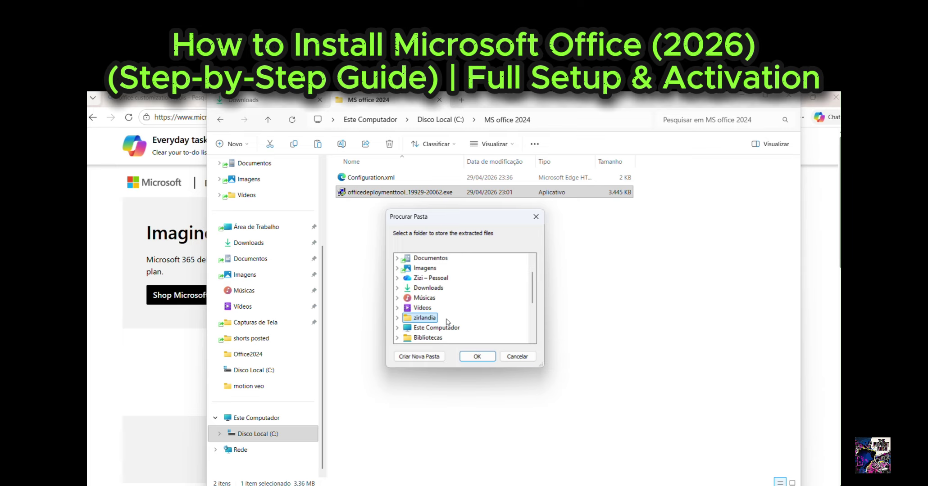
click(445, 329)
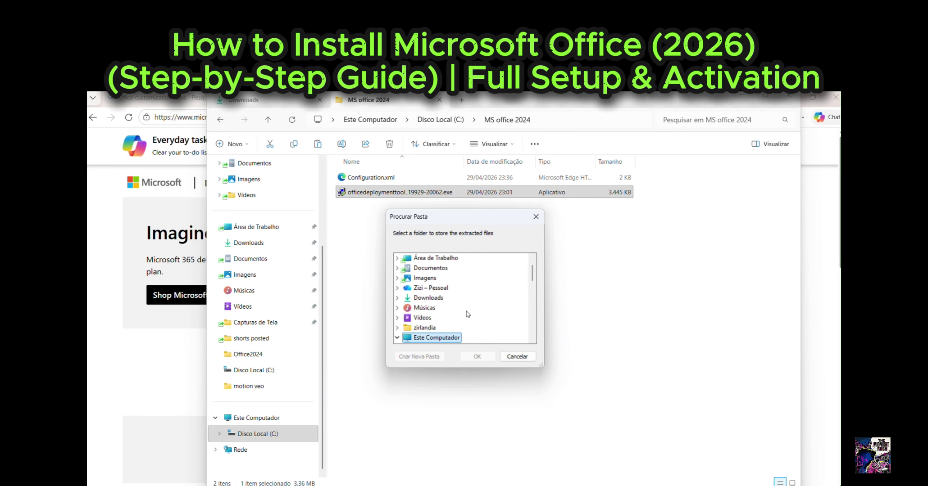
scroll(467, 315, down, 2)
scroll(470, 310, down, 3)
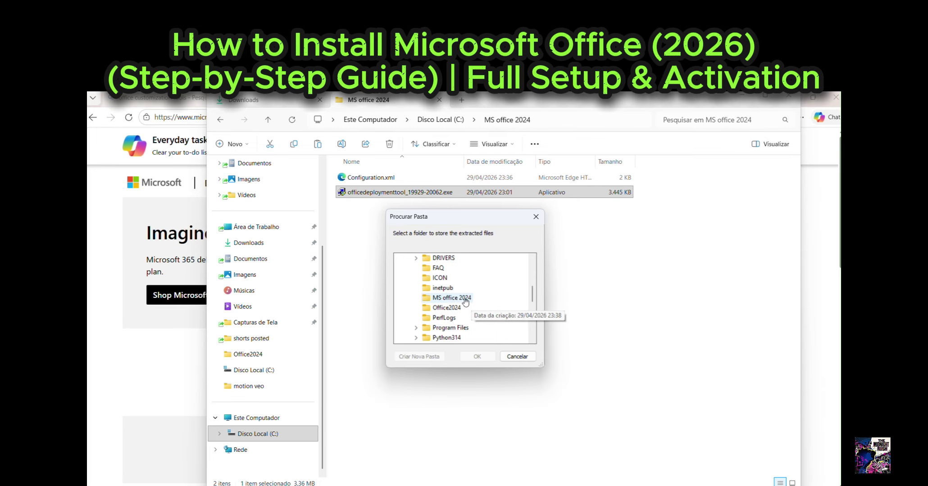
click(465, 299)
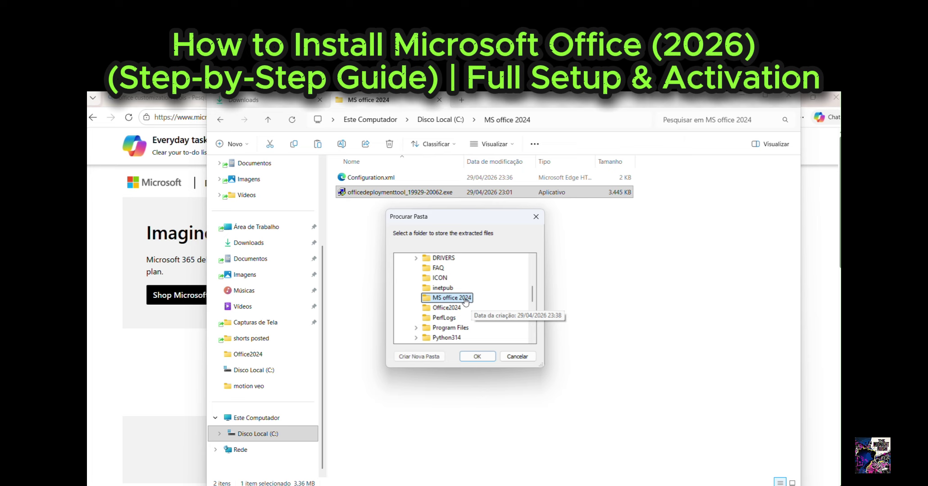
click(477, 357)
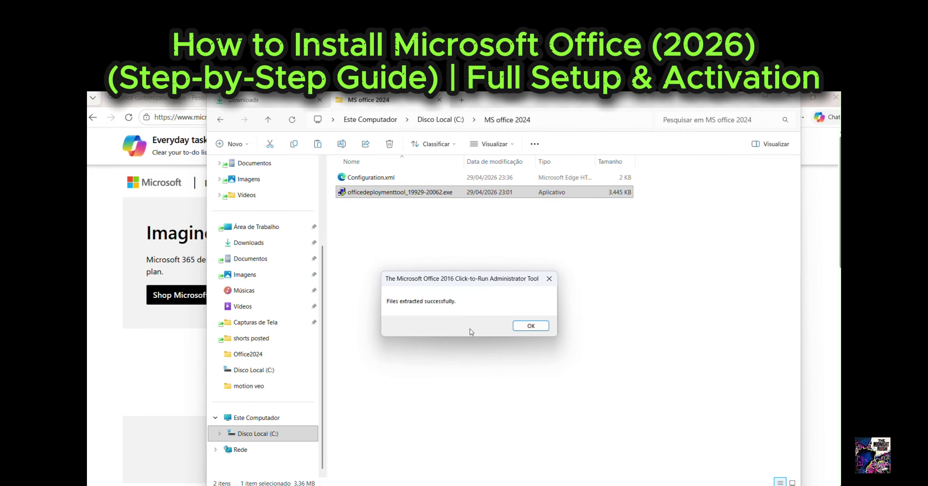
click(531, 326)
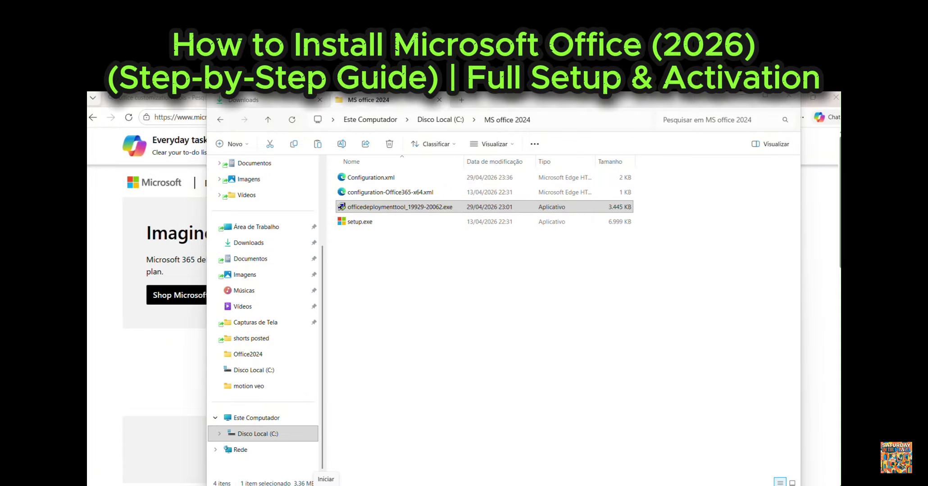
Search Windows for "cd" and open Command Prompt as administrator
click(326, 485)
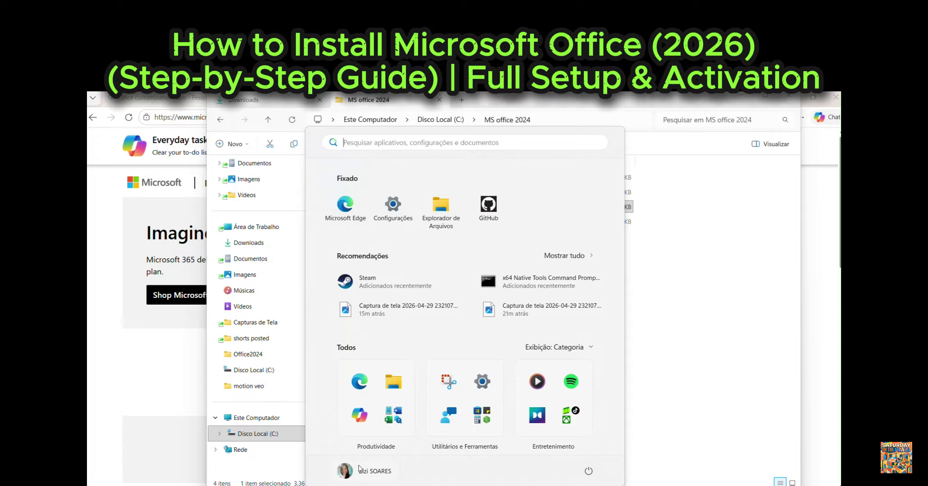
text(cd)
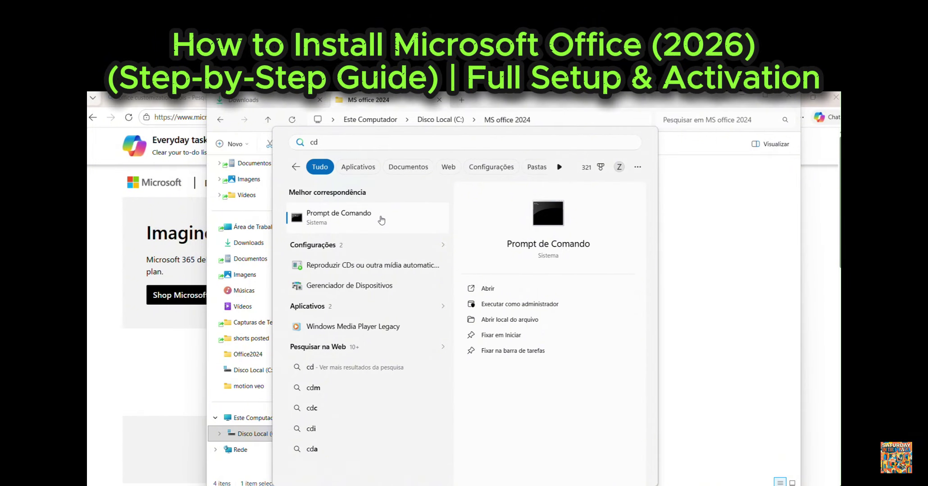
right_click(381, 220)
key(Escape)
key(Escape)
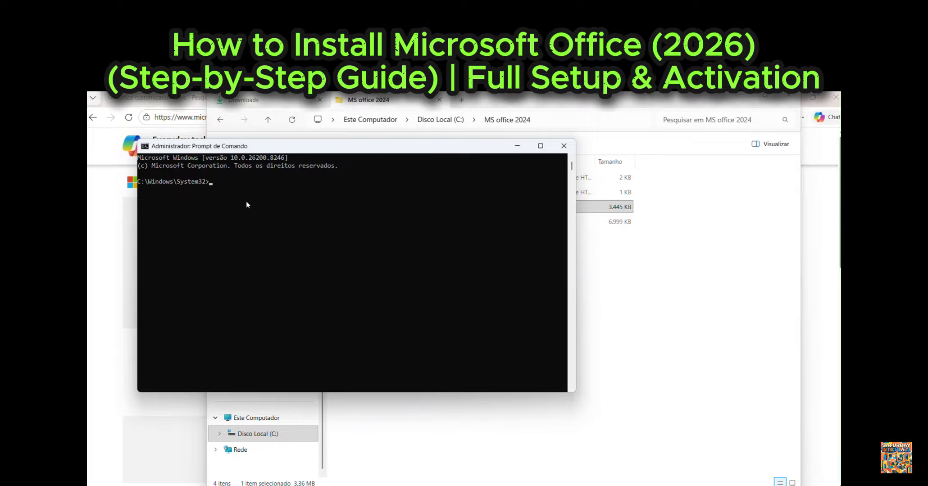
Change the command line's working directory to the drive root with CD\
text(CD)
click(173, 181)
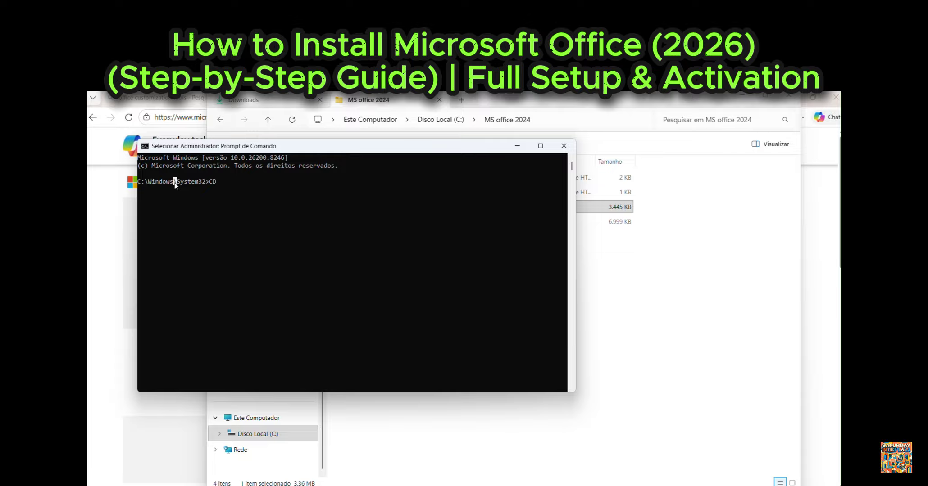
key(Escape)
click(219, 181)
double_click(218, 182)
click(221, 182)
key(BackSpace)
key(BackSpace)
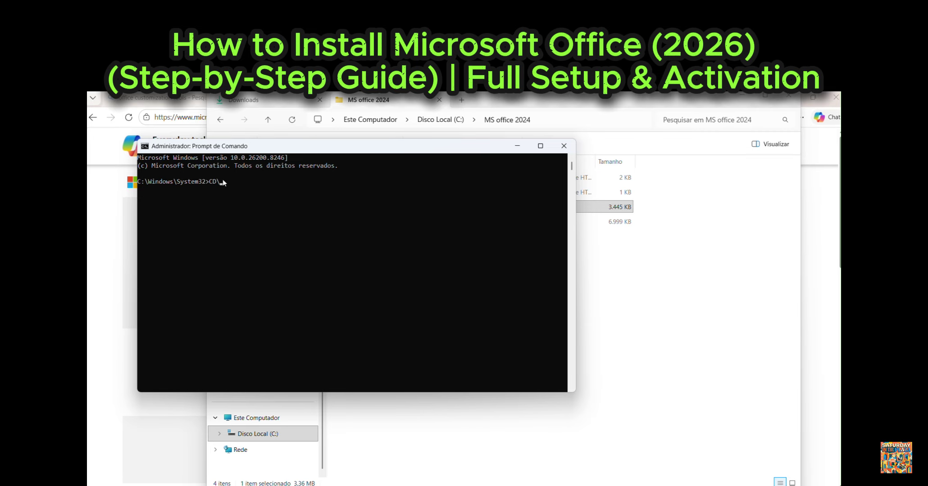
key(Return)
Change the working directory to the new Office folder with CD C:\MS office 2024
text(CD\)
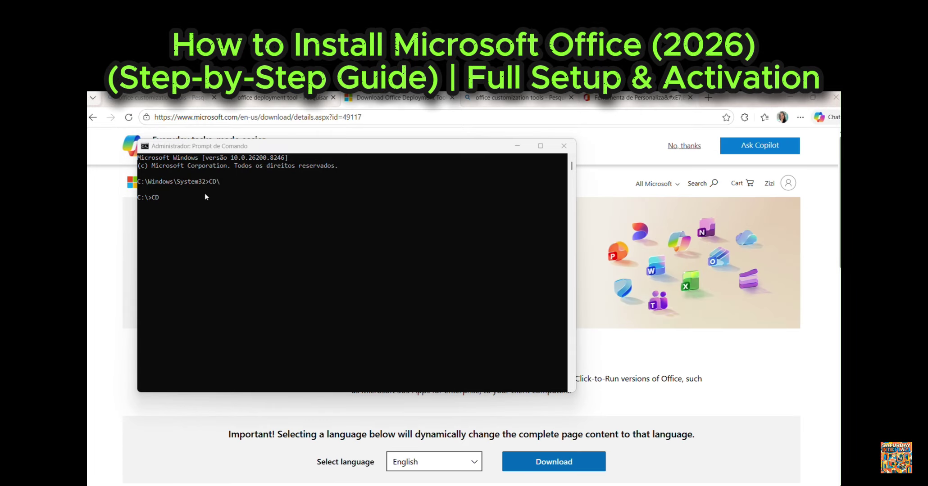
click(168, 198)
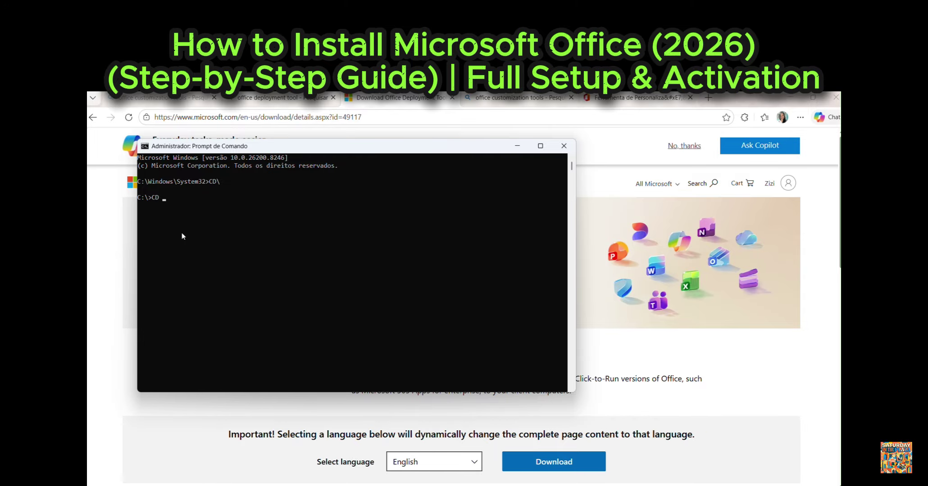
text(C:\MS office 2024)
key(Return)
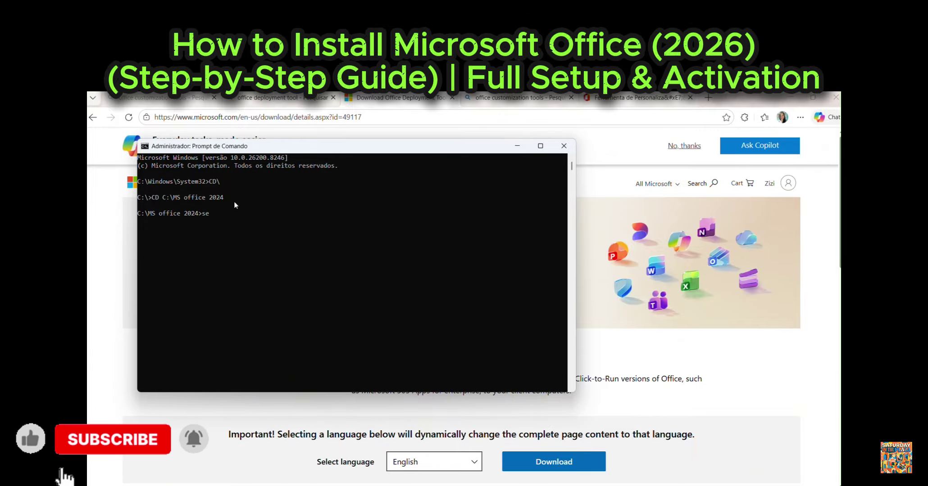
Try to start the Office installation with the command setup.exe/configure configuration, and close the installer dialog
text(setup)
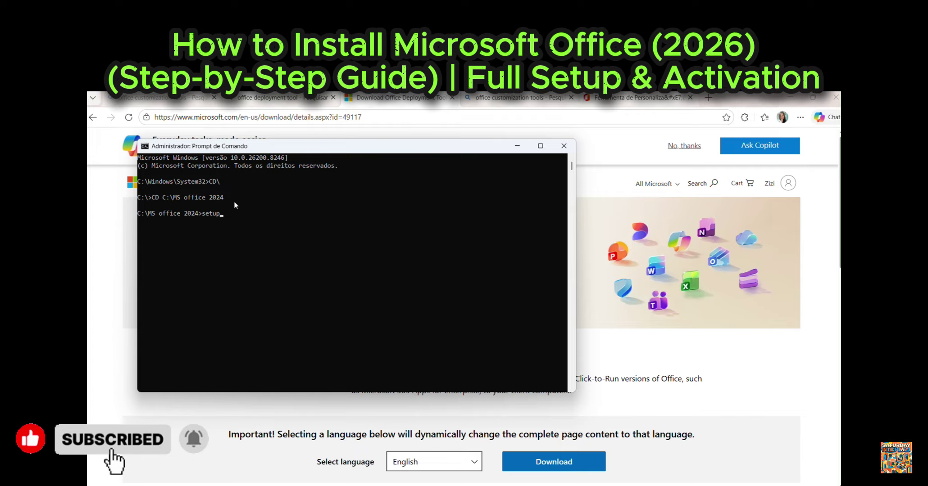
text(.exe)
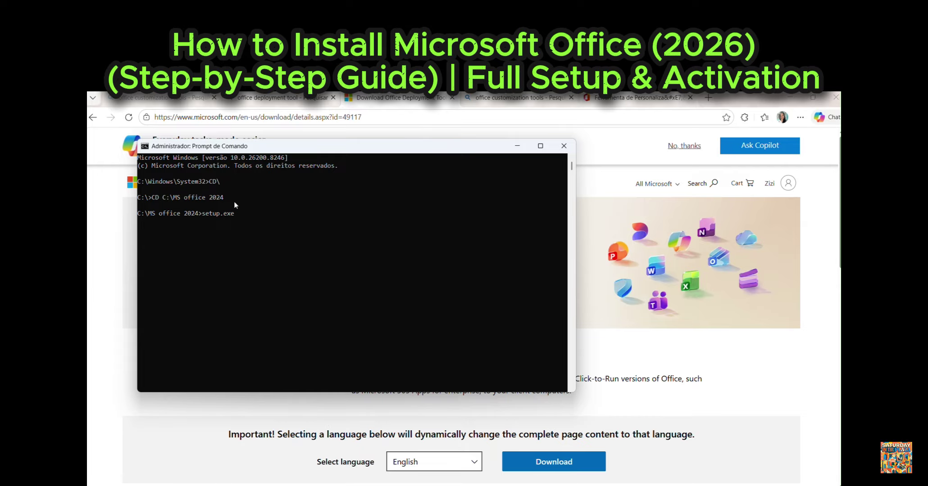
text(/configure configuration)
click(414, 114)
click(343, 215)
key(Return)
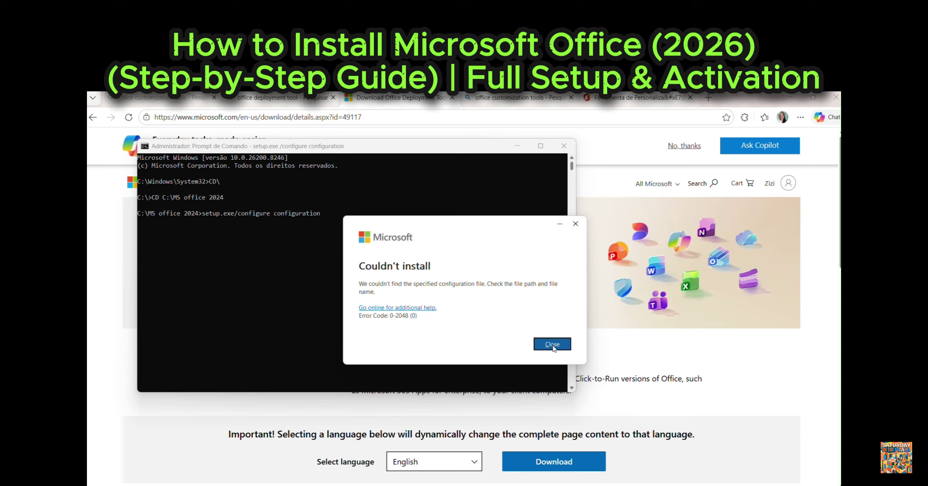
click(576, 226)
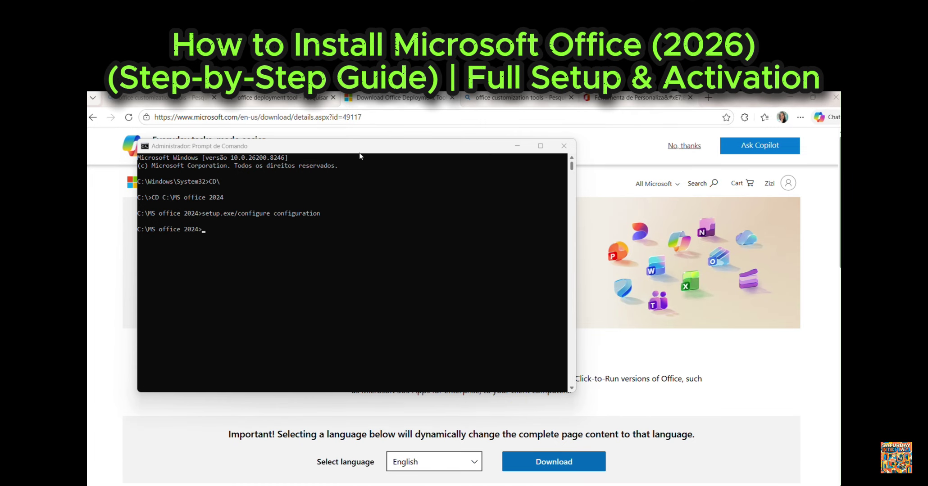
Switch to File Explorer and check the configuration file's full name in the MS office 2024 folder
click(205, 230)
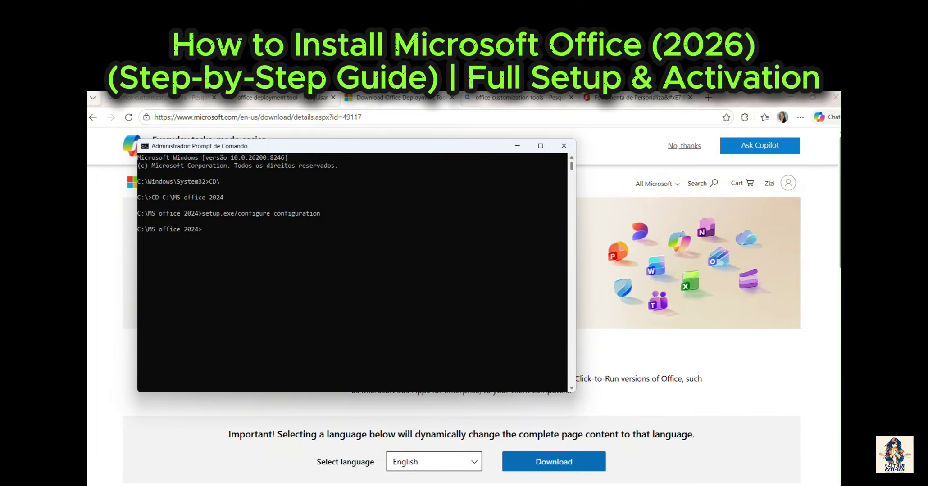
key(alt+Tab)
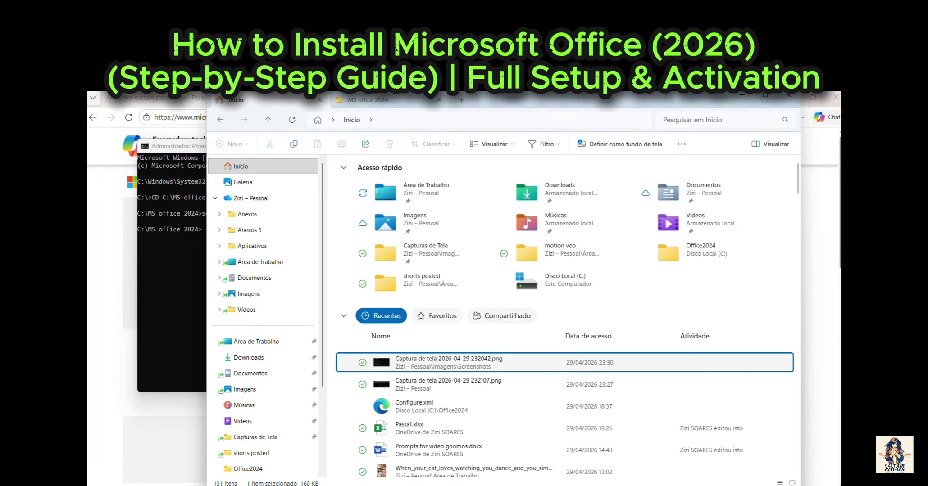
click(379, 100)
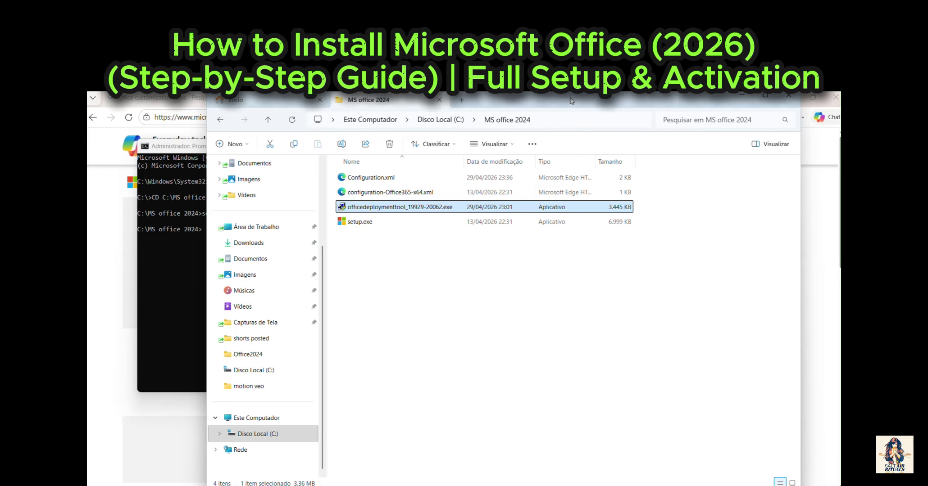
Return to Command Prompt and enter the Office installation command setup.exe/configure configuration.xml
click(169, 233)
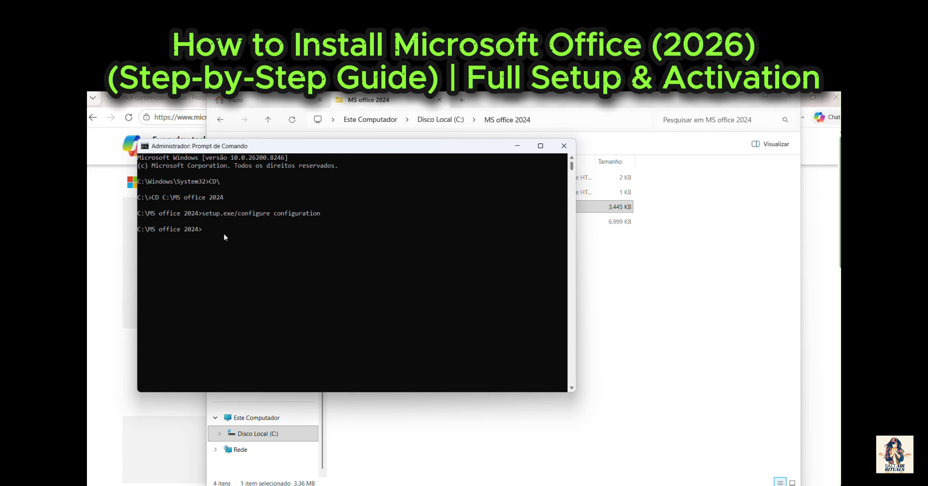
click(212, 230)
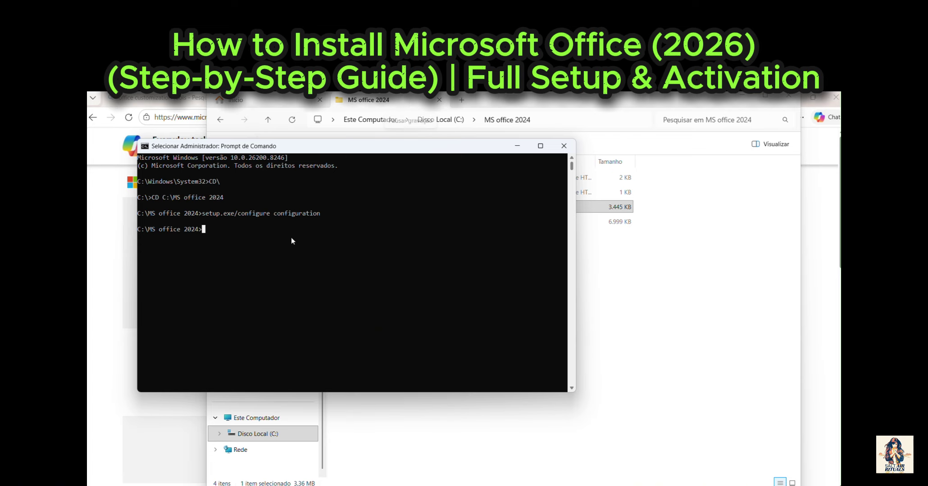
text(setu)
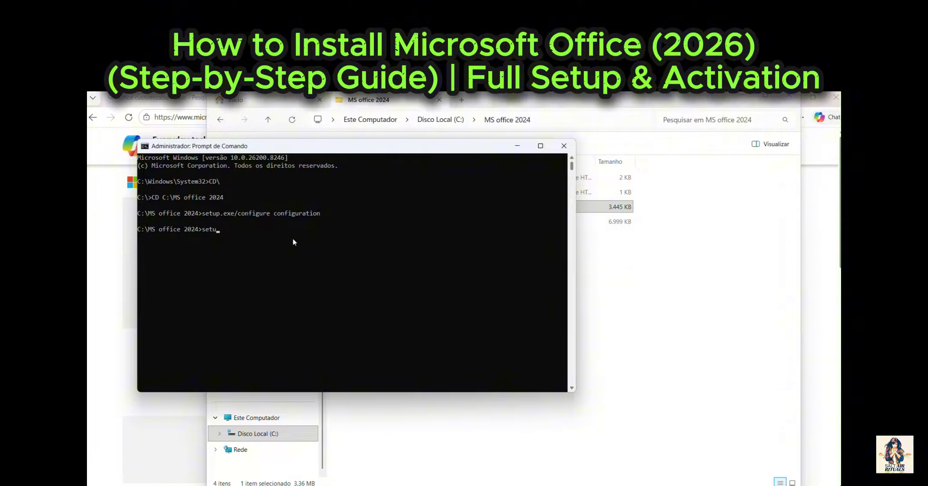
text(p.e)
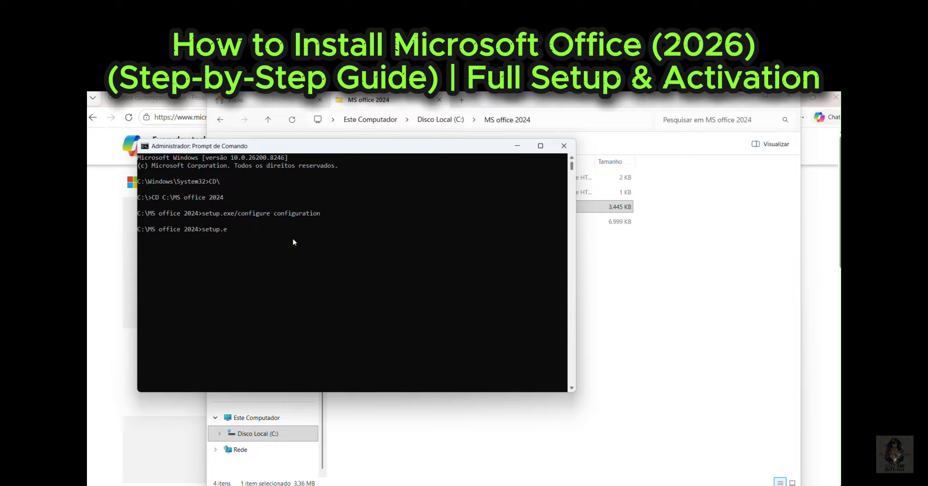
text(xe/)
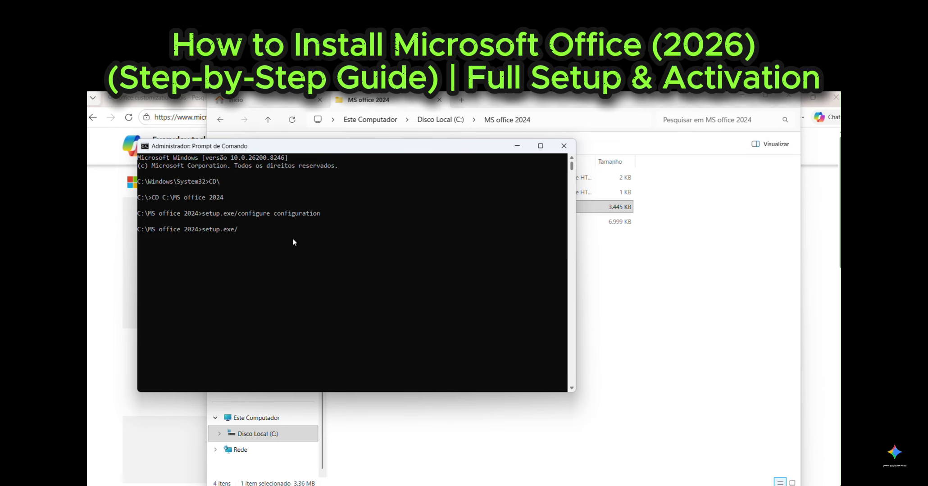
text(configu)
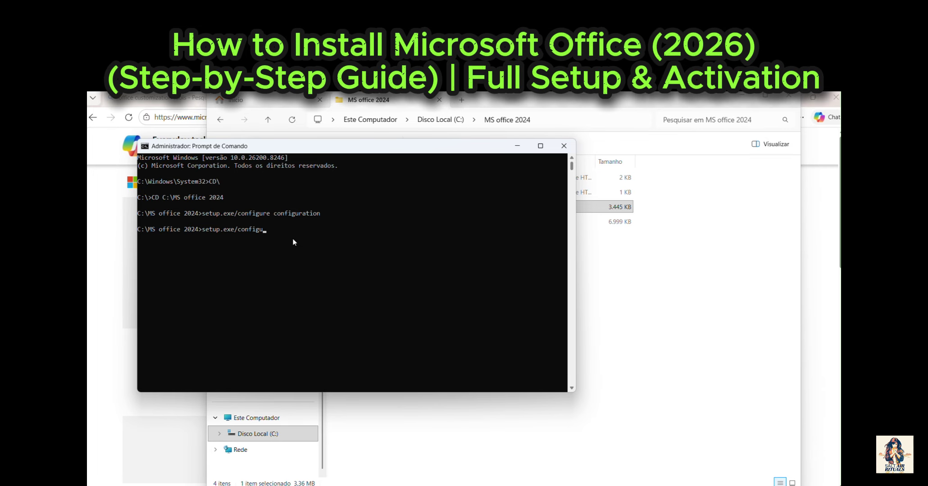
text(re configuration.xml)
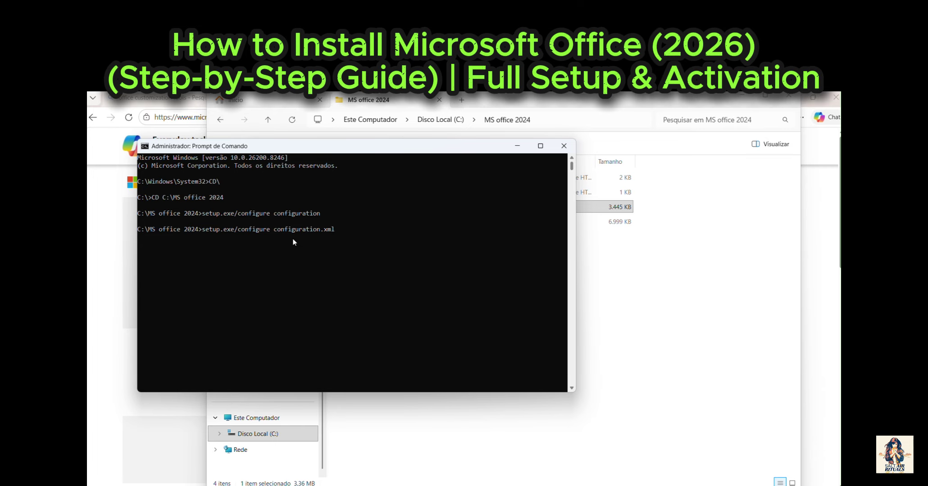